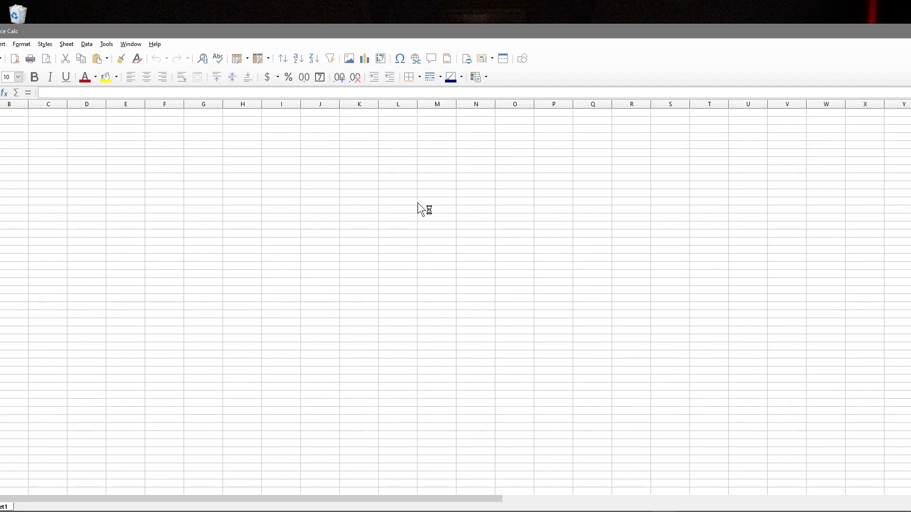
Enter the column headers Month in cell A1 and Cost in cell B1
left_click_drag(328, 29, 335, 2)
scroll(269, 213, "up", 8)
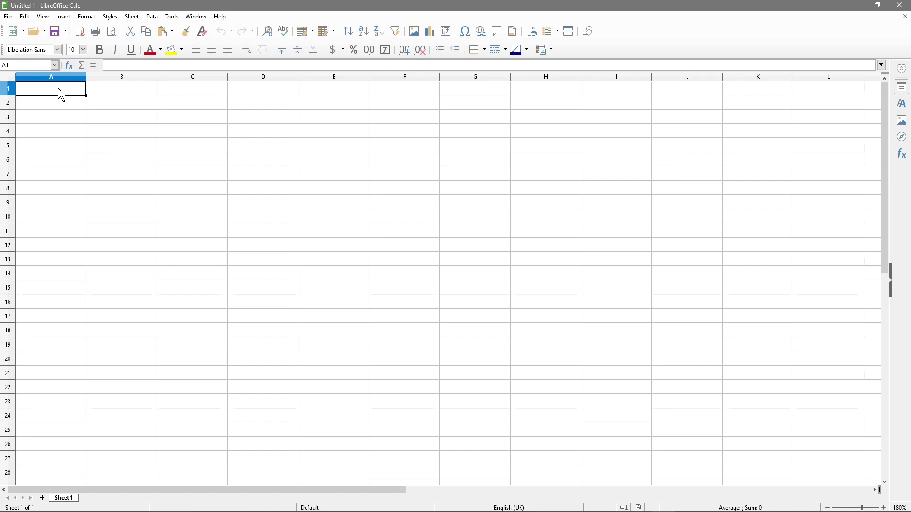
type("Month")
key("Return")
key("Up")
key("Right")
type("Cs")
key("BackSpace")
type("ost")
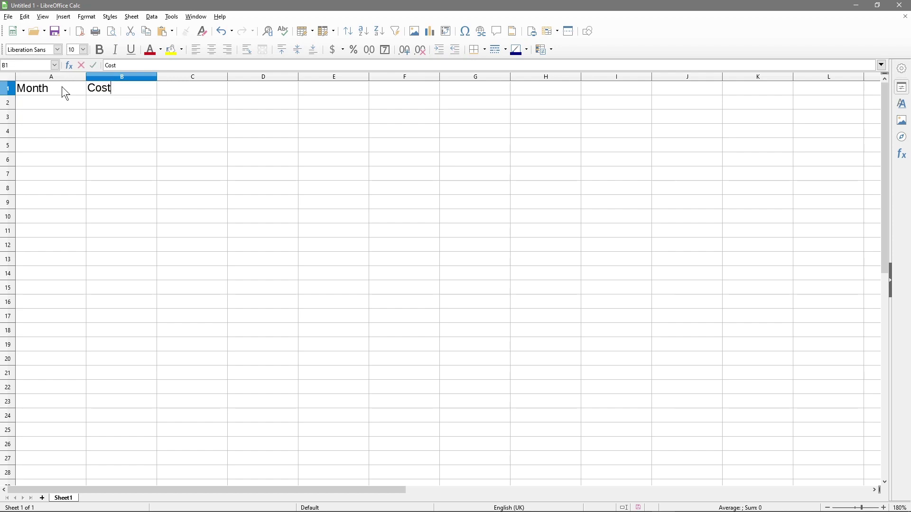
key("Return")
Enter Jan in cell A2 and fill the month series down to Dec in A13
left_click(55, 90)
left_click(53, 106)
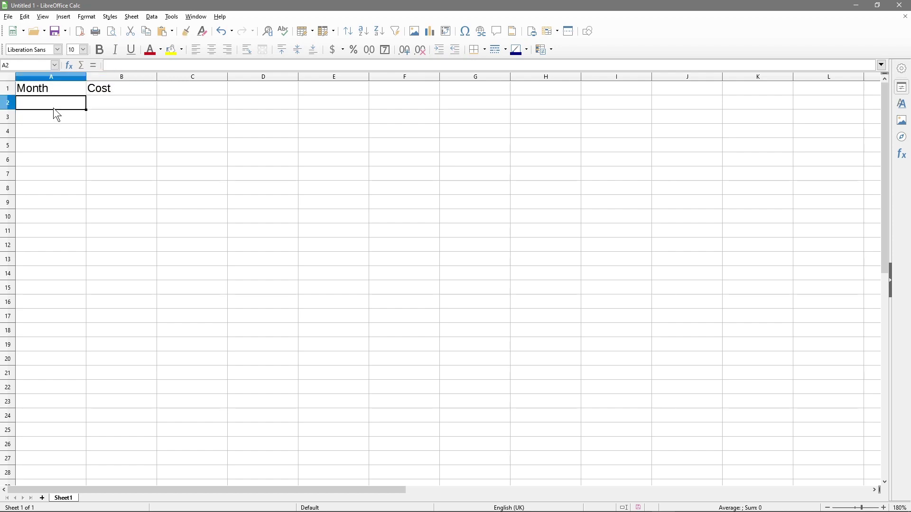
type("Jan")
key("Return")
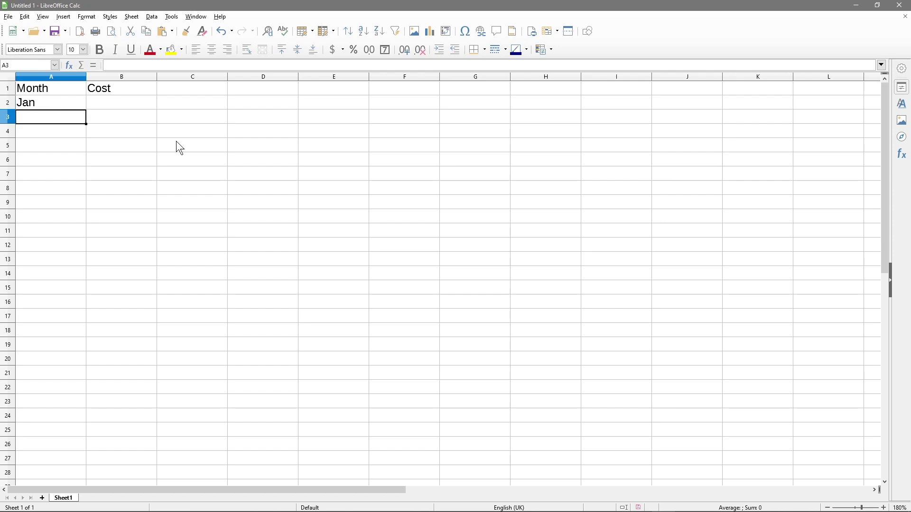
left_click(84, 105)
left_click_drag(86, 113, 67, 272)
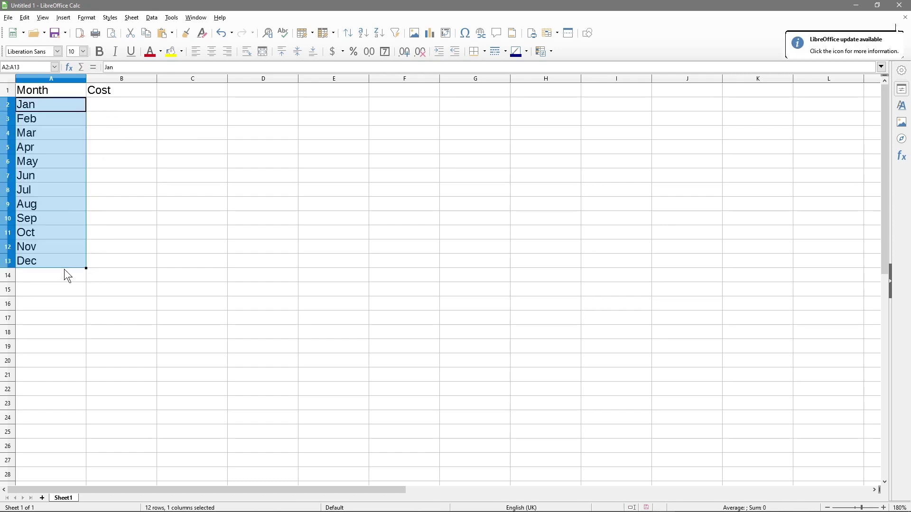
Make the Month and Cost headers in A1:B1 bold
left_click(122, 108)
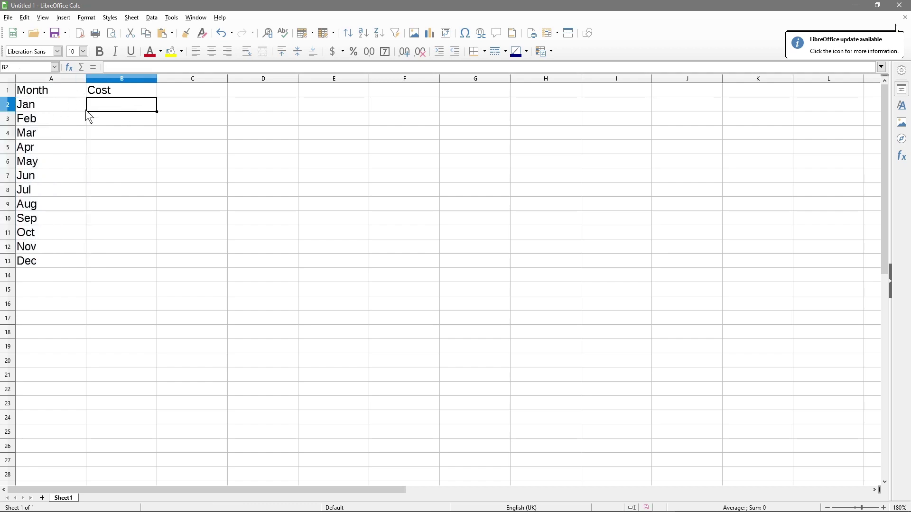
left_click(80, 89)
left_click(97, 91, "shift")
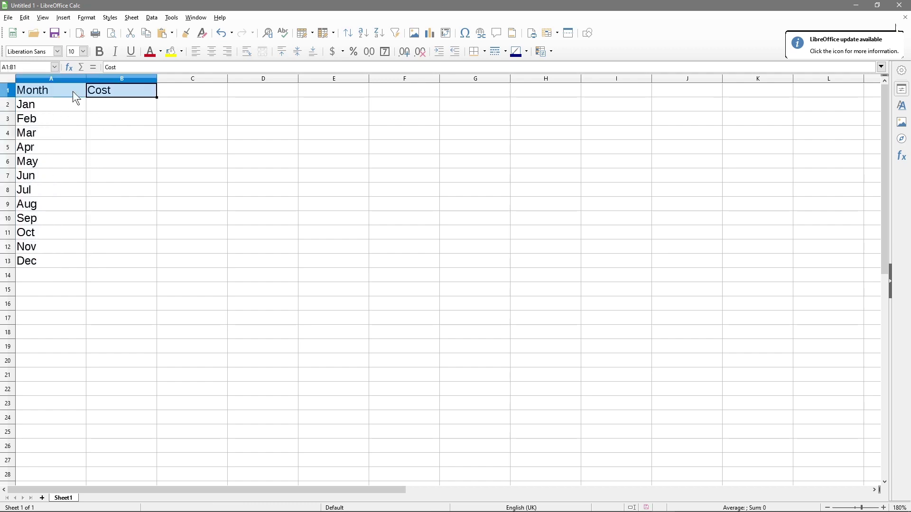
key("ctrl+b")
left_click(125, 108)
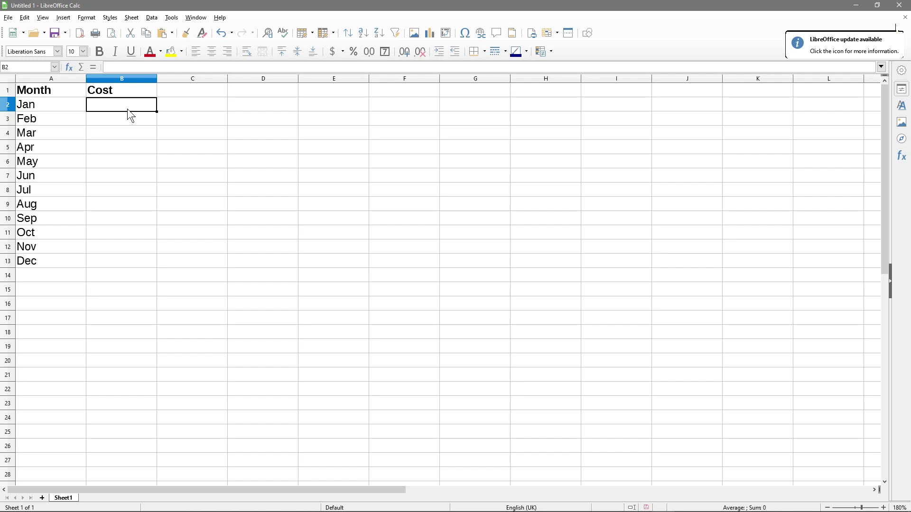
Format the whole Cost column as GBP £ English (UK) currency with two decimal places
left_click(116, 79)
right_click(116, 79)
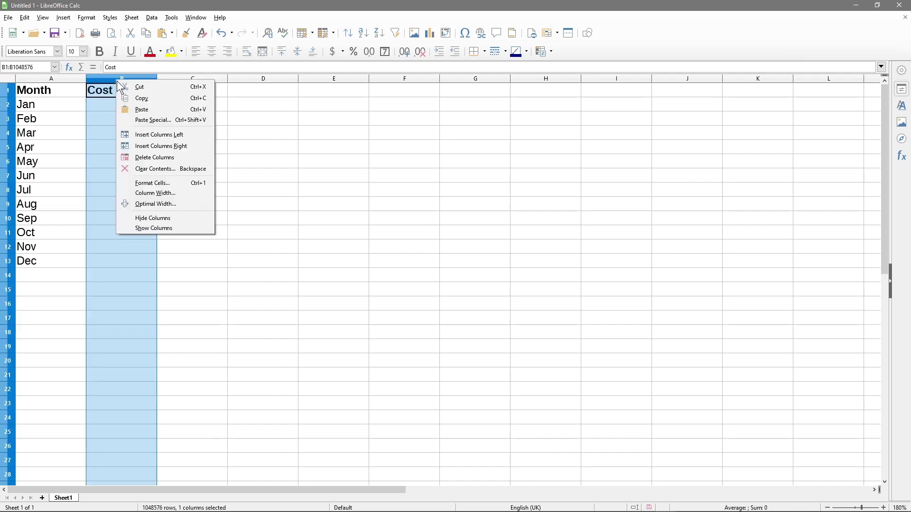
left_click(158, 191)
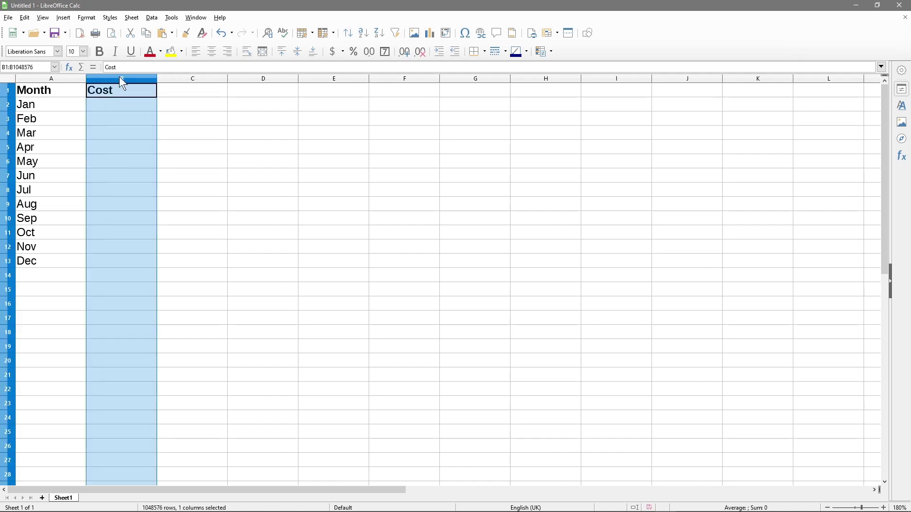
left_click(559, 220)
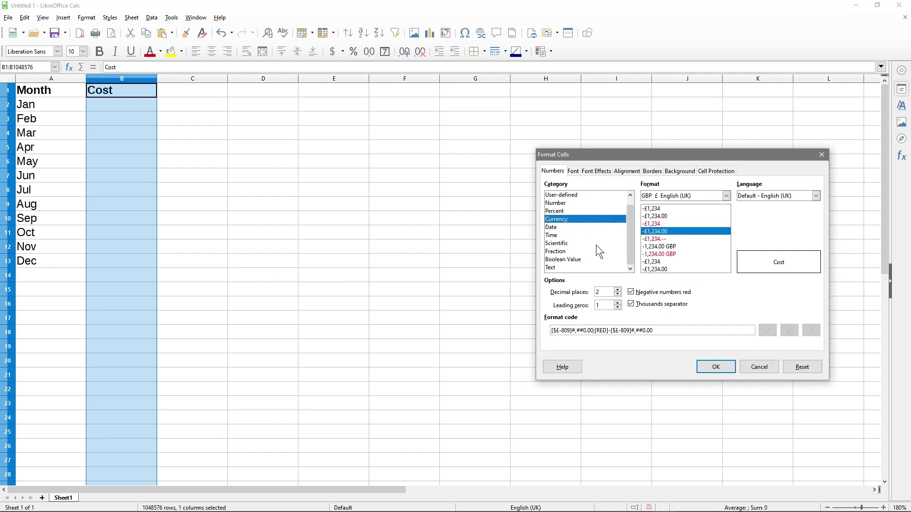
left_click(715, 367)
Enter the January to June costs in B2:B7 as 100, 224, 3533, 242, 342 and 242
left_click(107, 109)
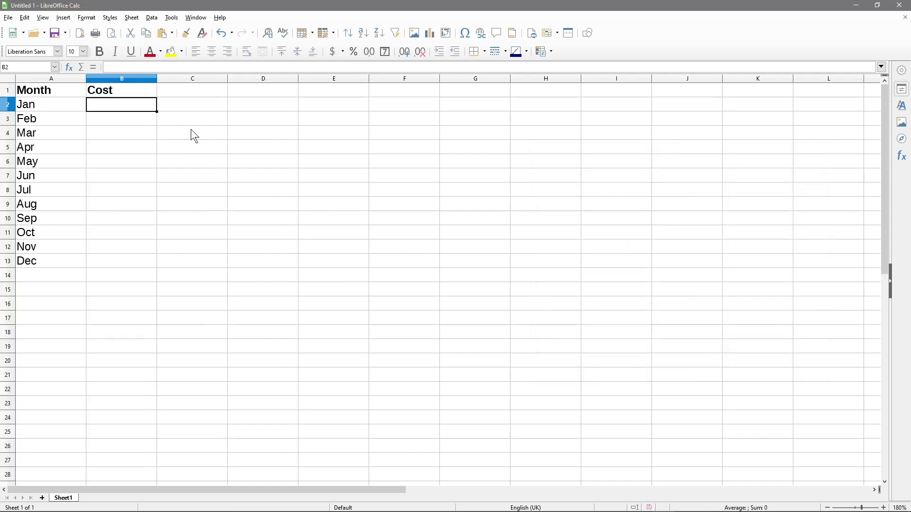
type("100")
key("Return")
type("224")
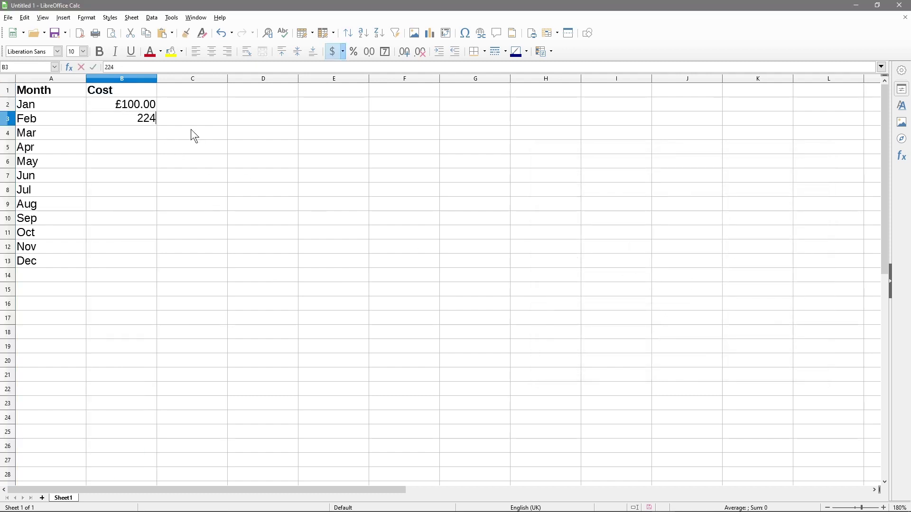
key("Return")
type("3533")
key("Return")
type("242")
key("Return")
type("342")
key("Return")
type("2")
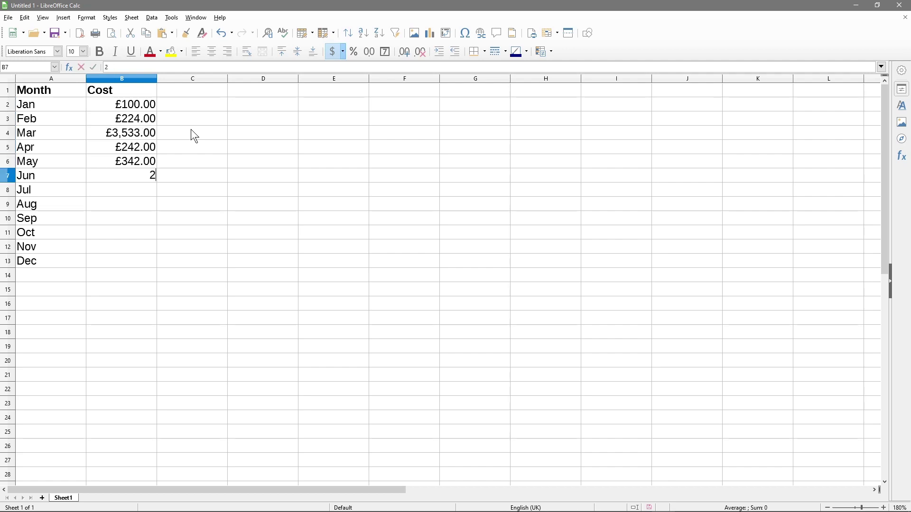
type("42")
key("Return")
Enter the July to December costs in B8:B13 as 143, 53, 34, 6,533, 353 and 353
type("143")
key("Return")
type("53")
key("Return")
type("34")
key("Return")
type("6,533")
key("Return")
type("353")
key("Return")
type("353")
key("Return")
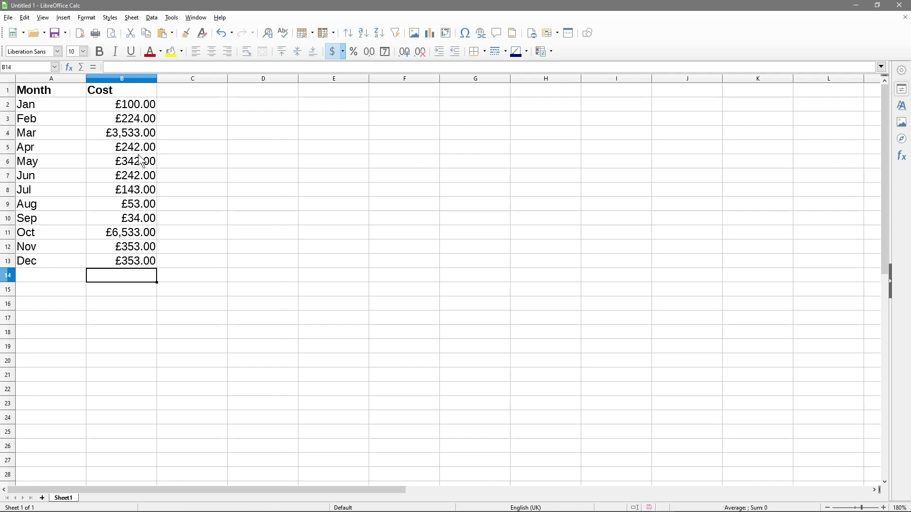
Total the yearly costs in cell B14 with =SUM(B2:B13) and make the total bold
left_click_drag(27, 109, 38, 265)
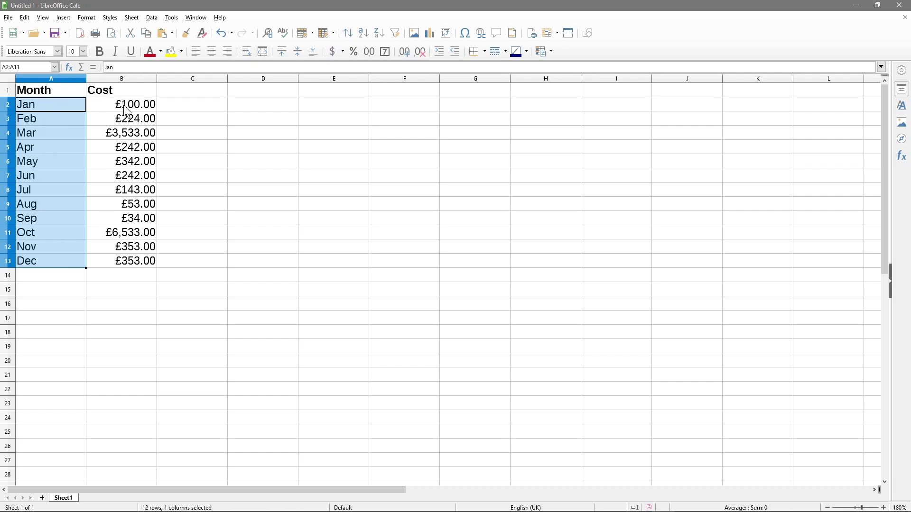
left_click(129, 277)
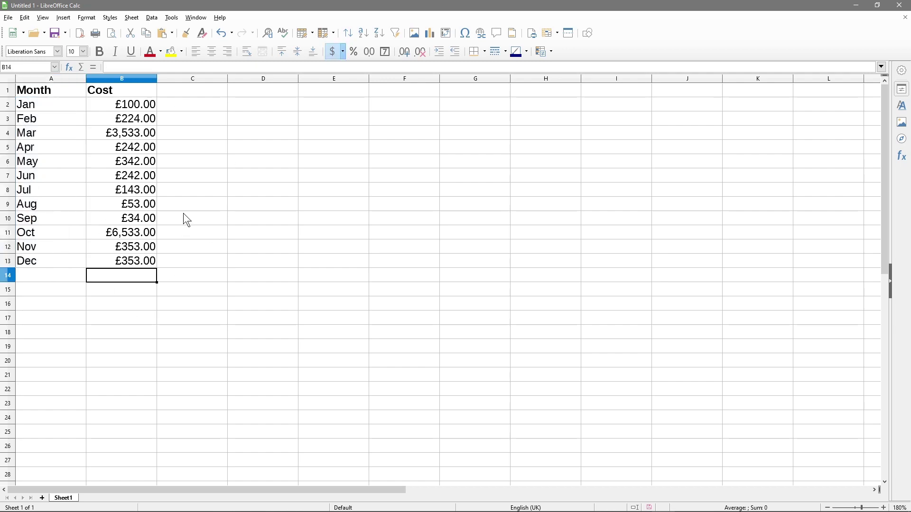
scroll(153, 167, "up", 2)
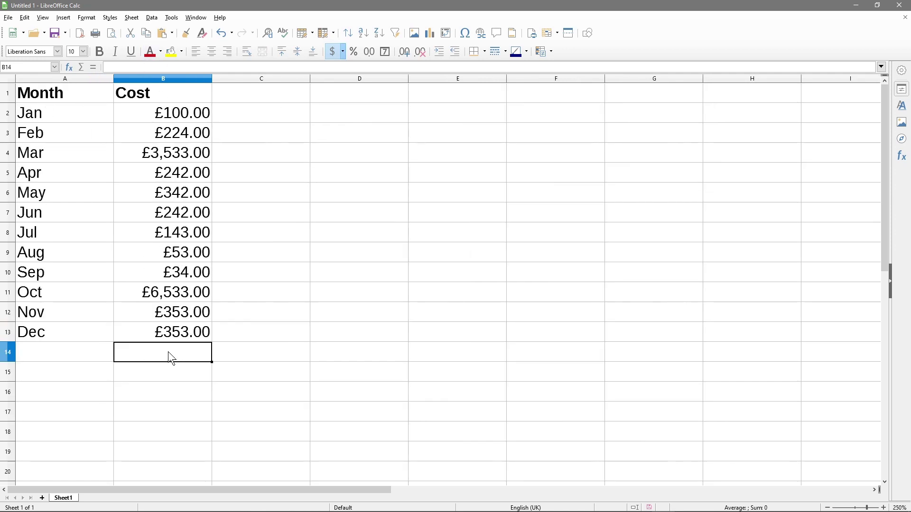
left_click(81, 69)
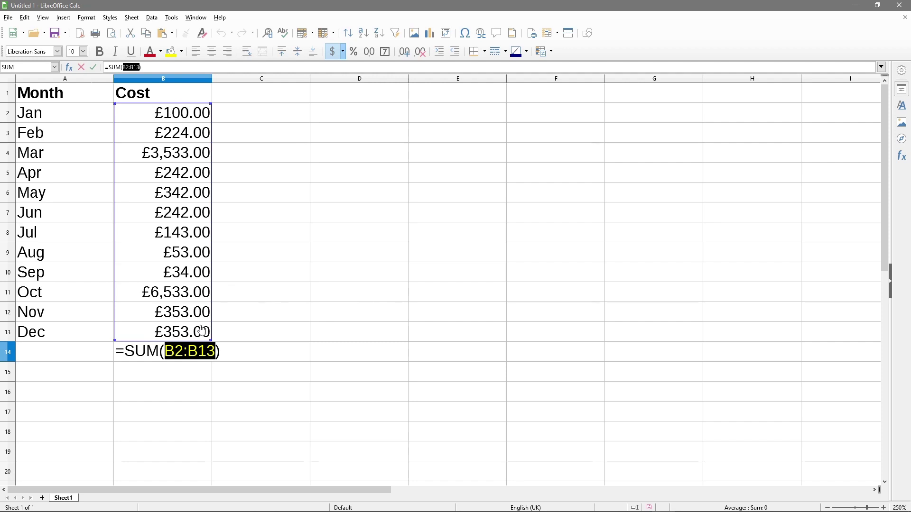
key("Return")
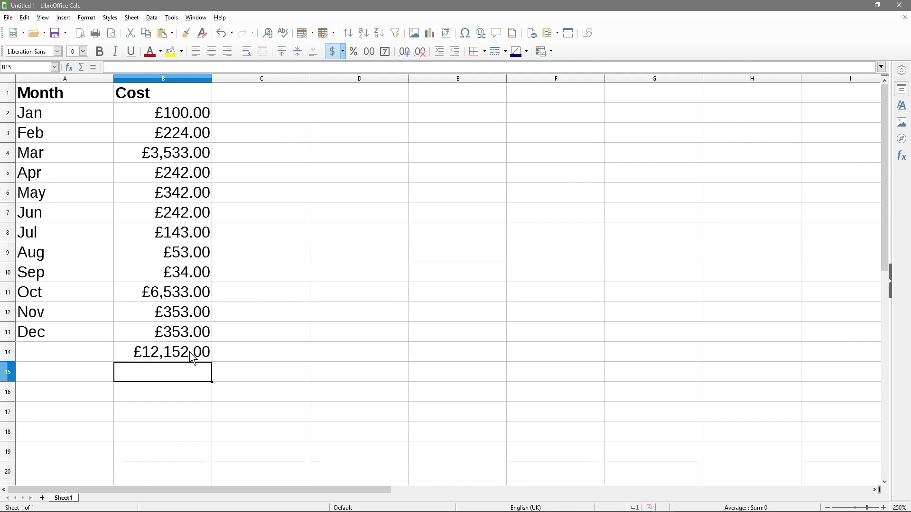
left_click(188, 354)
key("ctrl+b")
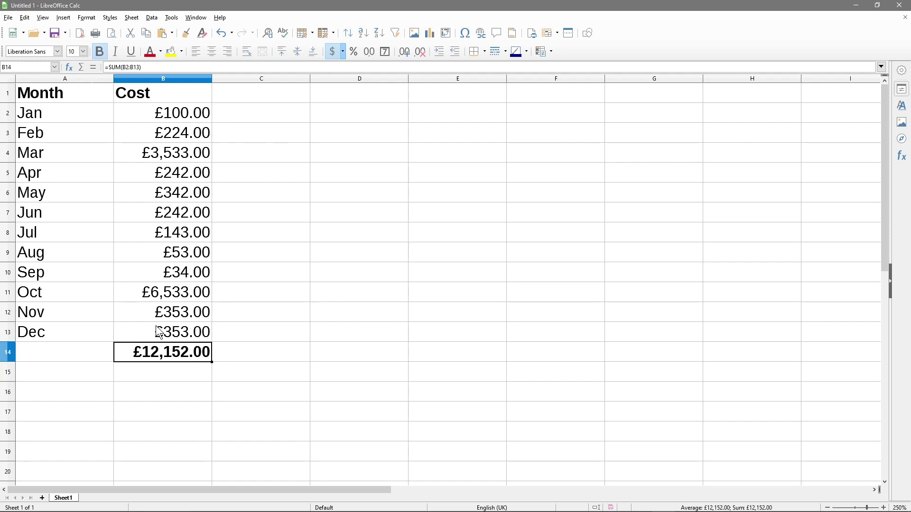
Calculate the average monthly cost in cell C14 with the formula =B14/12
left_click_drag(42, 109, 50, 332)
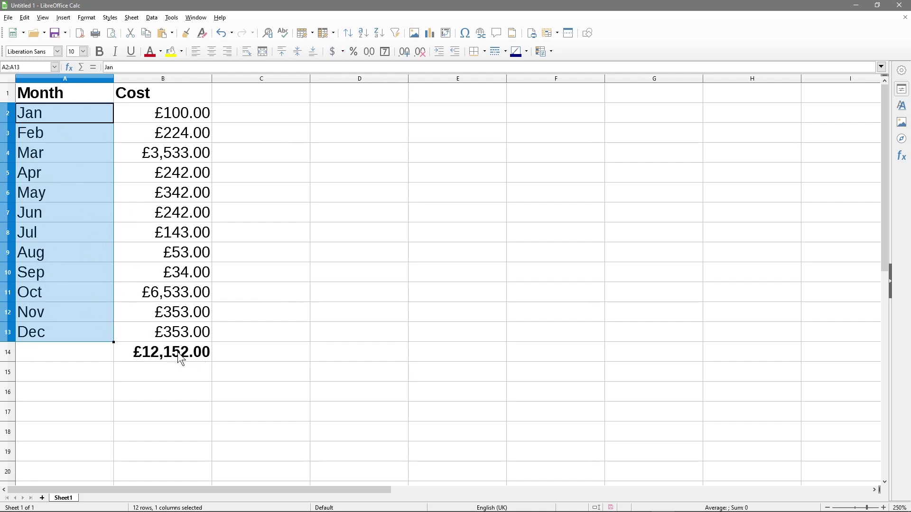
left_click(247, 355)
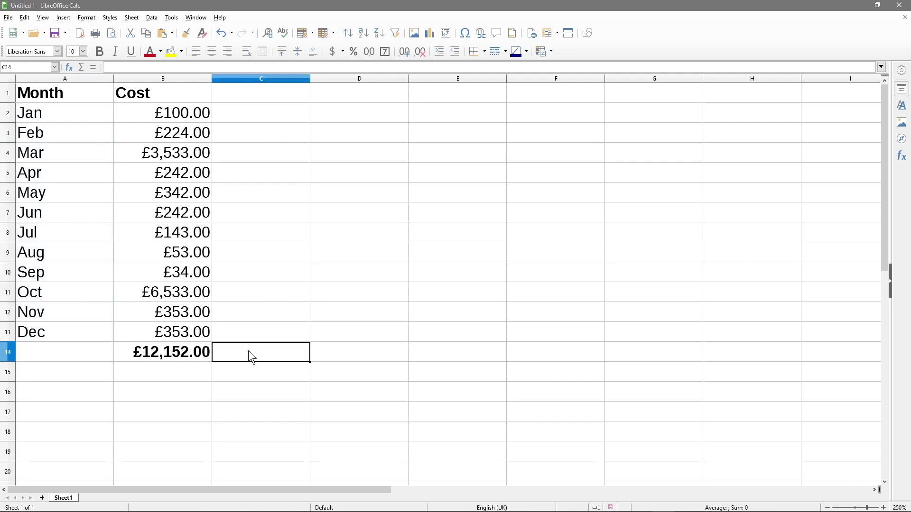
type("=")
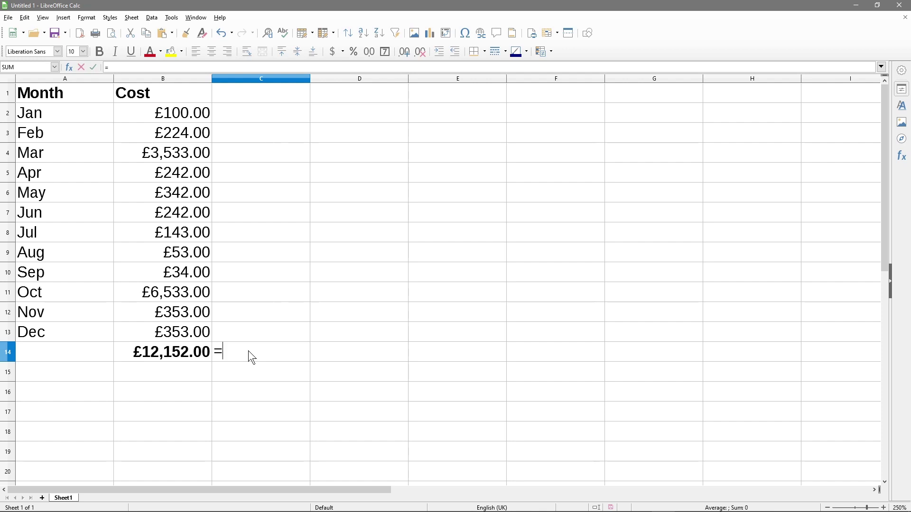
left_click(176, 354)
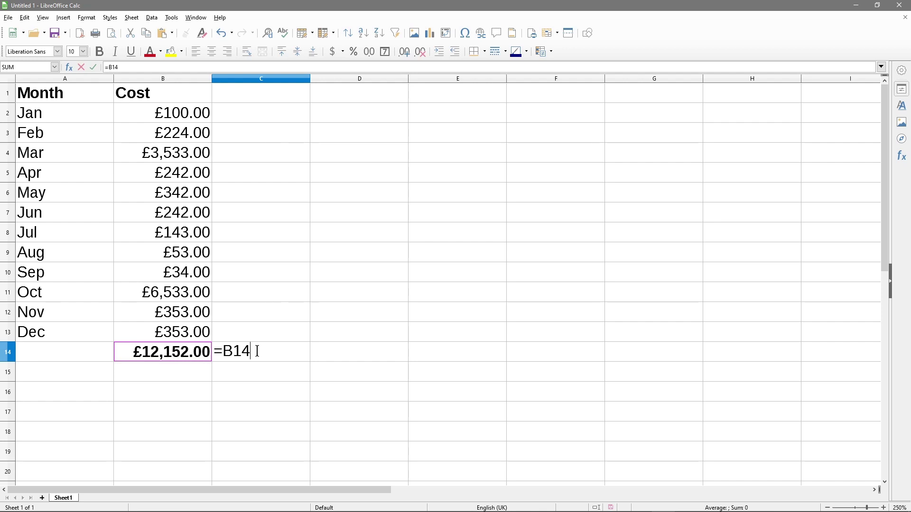
type("/")
type("12")
key("Return")
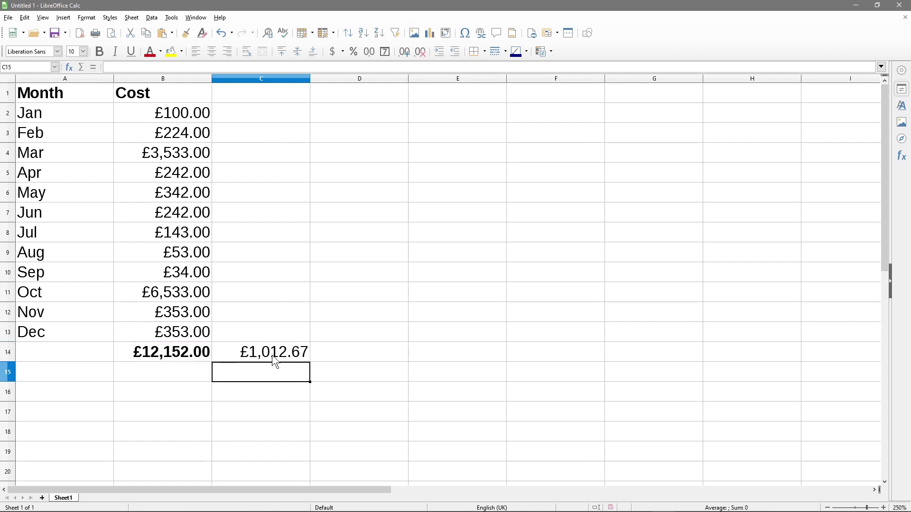
Make the monthly average in cell C14 bold
left_click(271, 356)
key("ctrl+b")
left_click(277, 374)
left_click(246, 352)
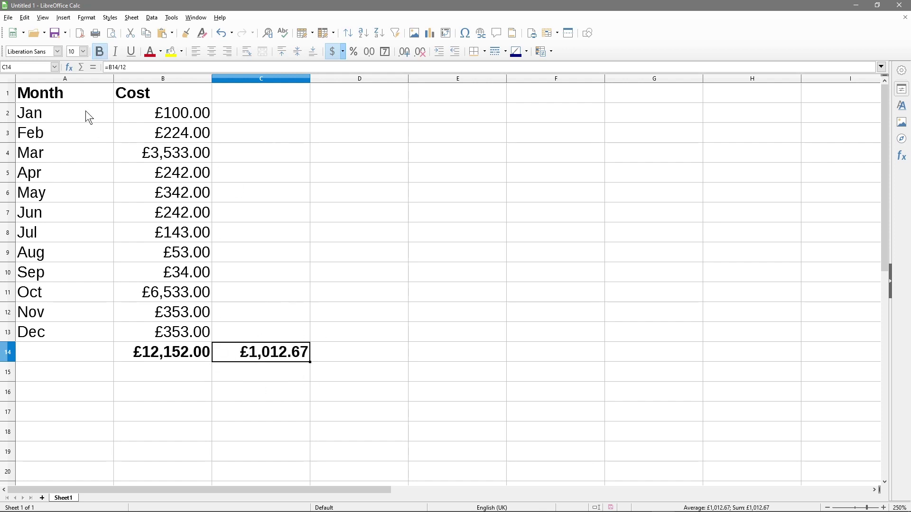
left_click(91, 357)
left_click(178, 351)
left_click(256, 356)
Enter the sample numbers 1, 2, 42, 532, 42 and 43 in cells E2:E7
left_click(444, 113)
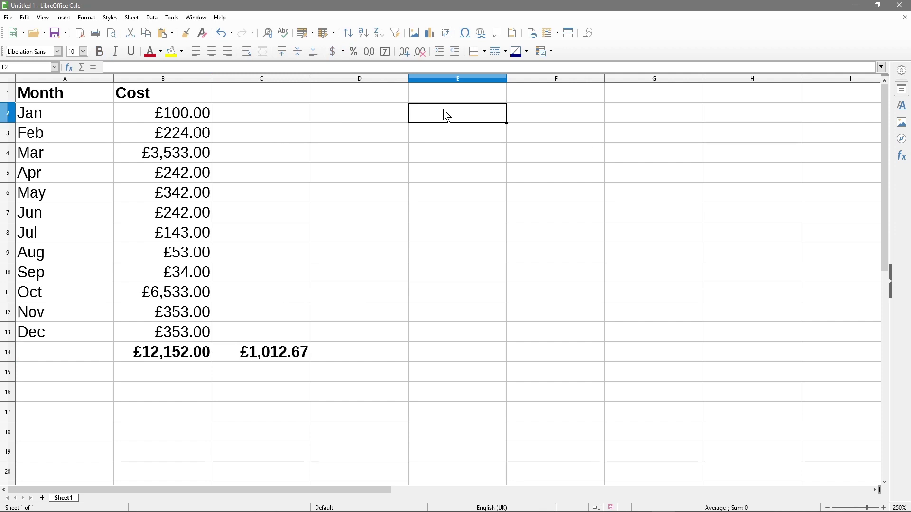
type("1")
key("Return")
type("2")
key("Return")
type("42")
key("Return")
type("532")
key("Return")
type("42")
key("Return")
type("43")
key("Return")
Continue the list of sample numbers in cells E8:E13 with 2, 42, 4, 2, 42 and 4
type("2 42")
key("Return")
type("4")
key("Return")
type("2")
key("Return")
type("42")
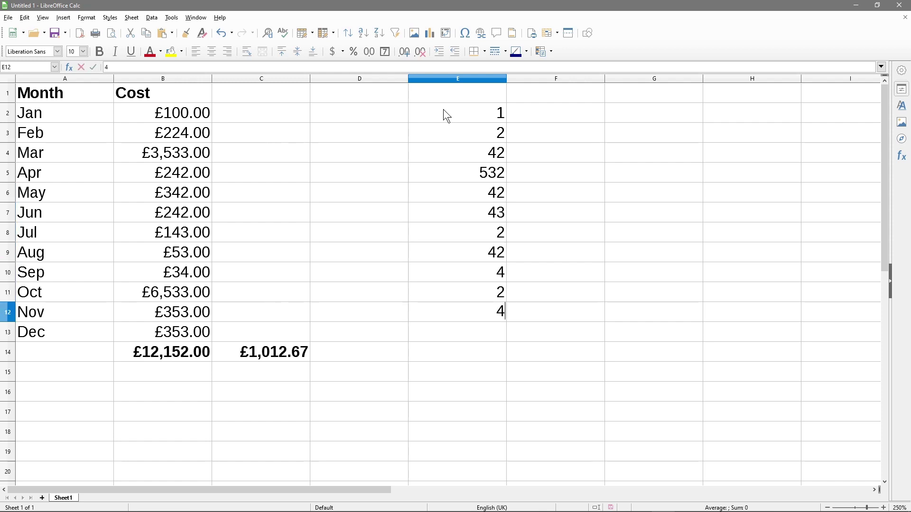
key("Return")
type("4")
key("Return")
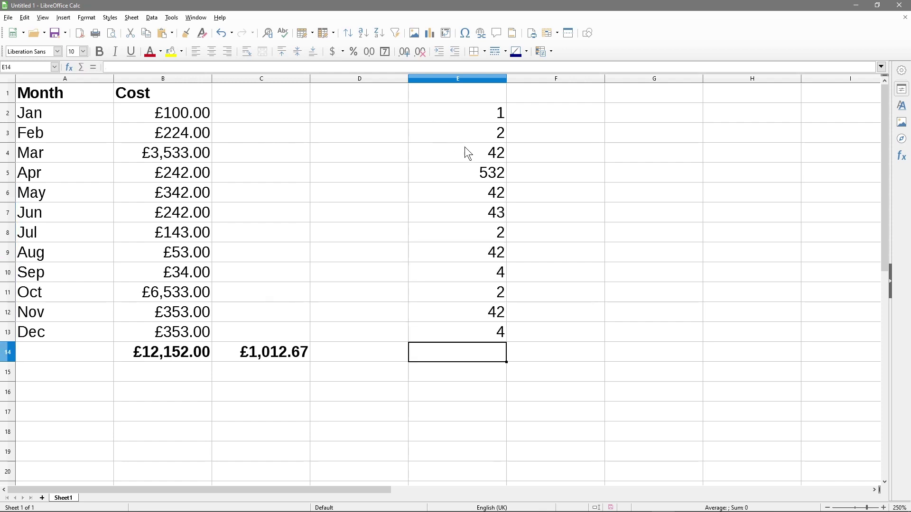
Change the number in cell E5 to 32
left_click(498, 174)
type("32")
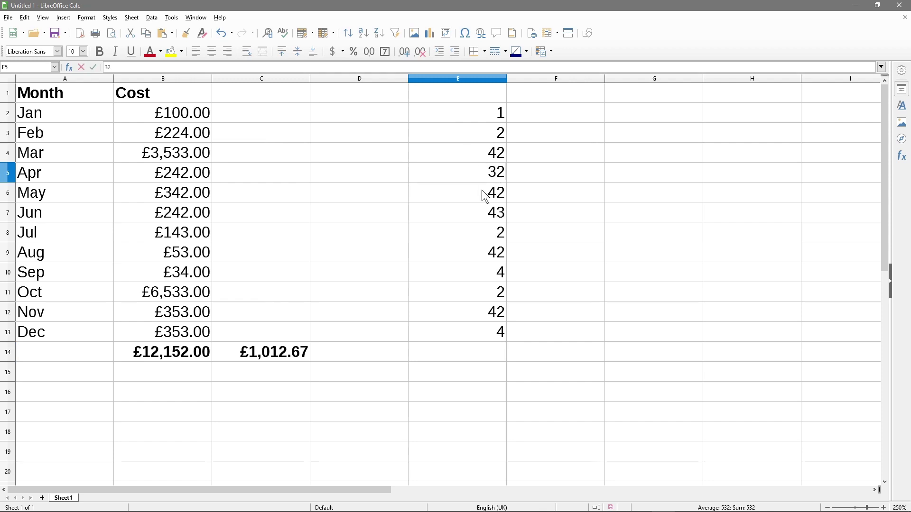
key("Return")
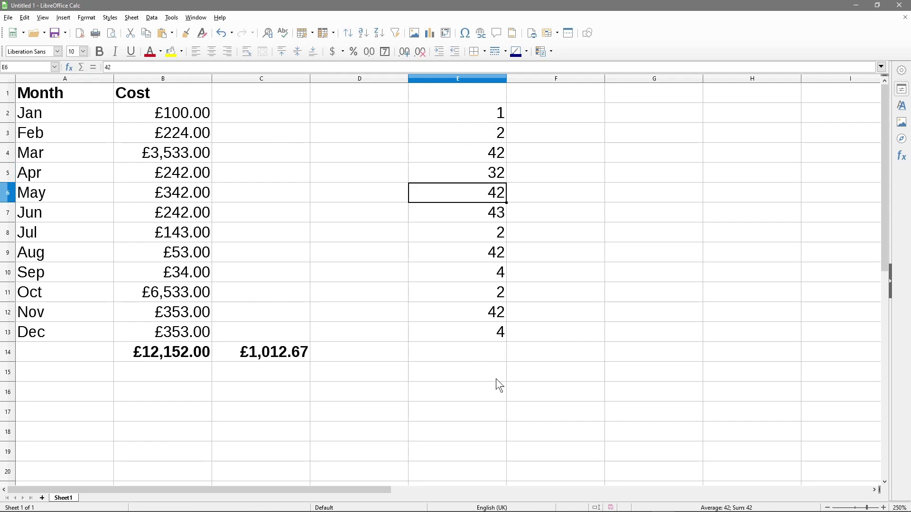
Total the sample numbers in cell E14 with =SUM(E2:E13)
left_click_drag(489, 358, 464, 116)
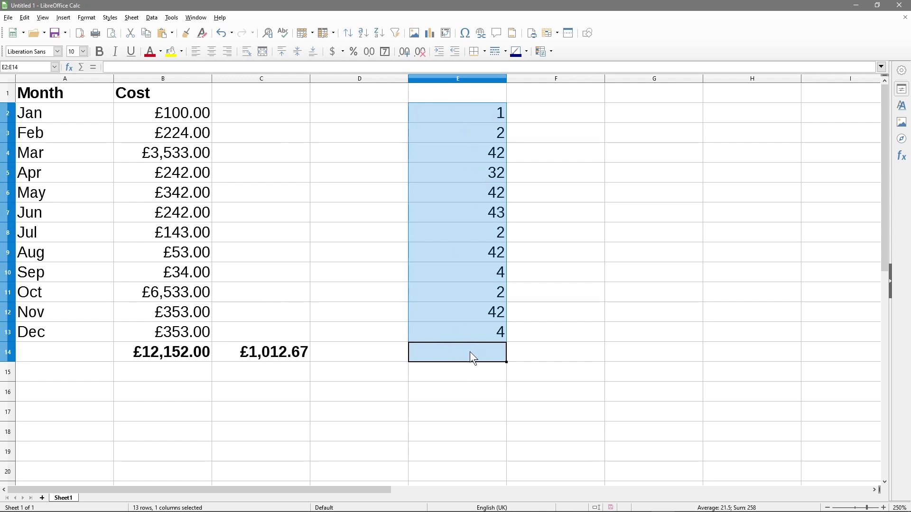
left_click(81, 67)
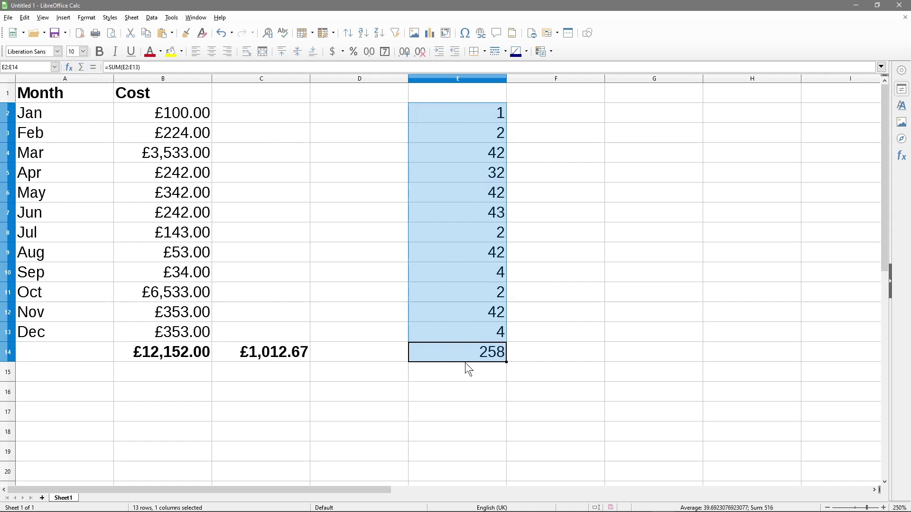
left_click(480, 346)
left_click(525, 356)
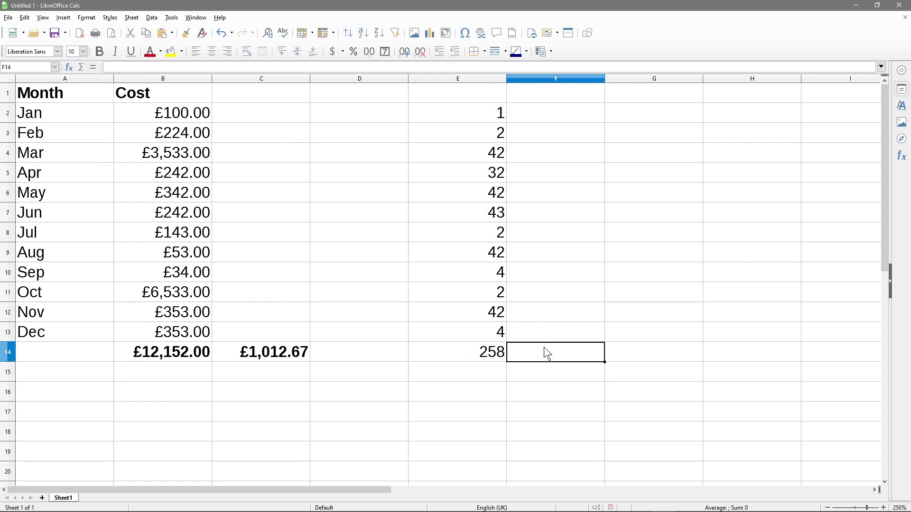
Calculate the average of the sample numbers in cell F14 with =E14/12
type("=")
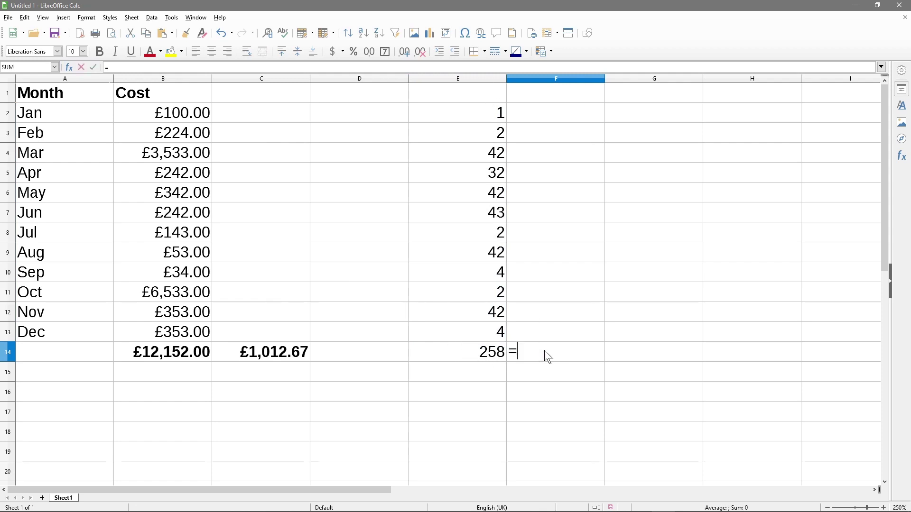
left_click(488, 360)
left_click(555, 349)
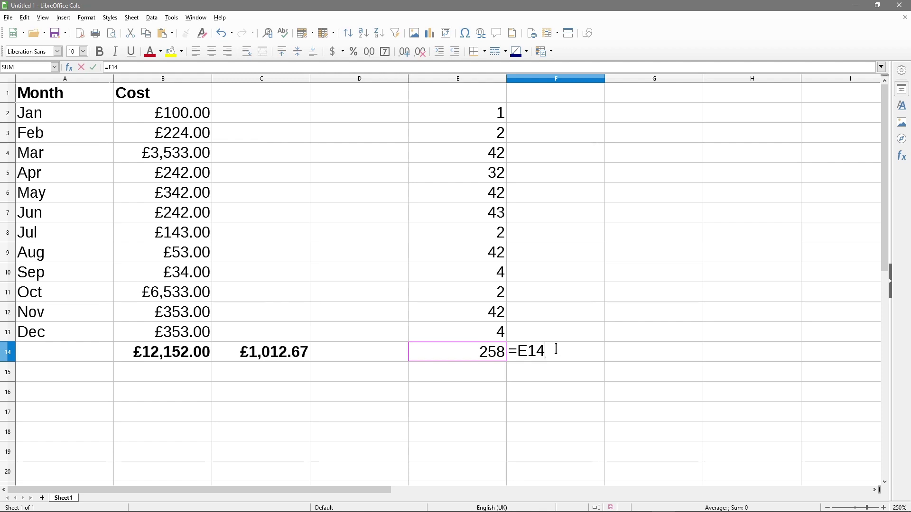
type("/12")
key("Return")
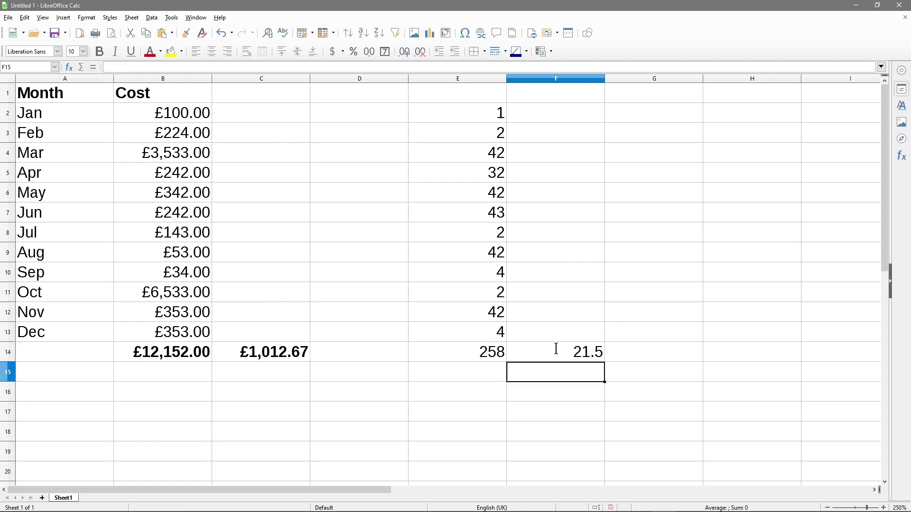
Make the sample numbers' average in F14 and total in E14 bold
left_click(574, 361)
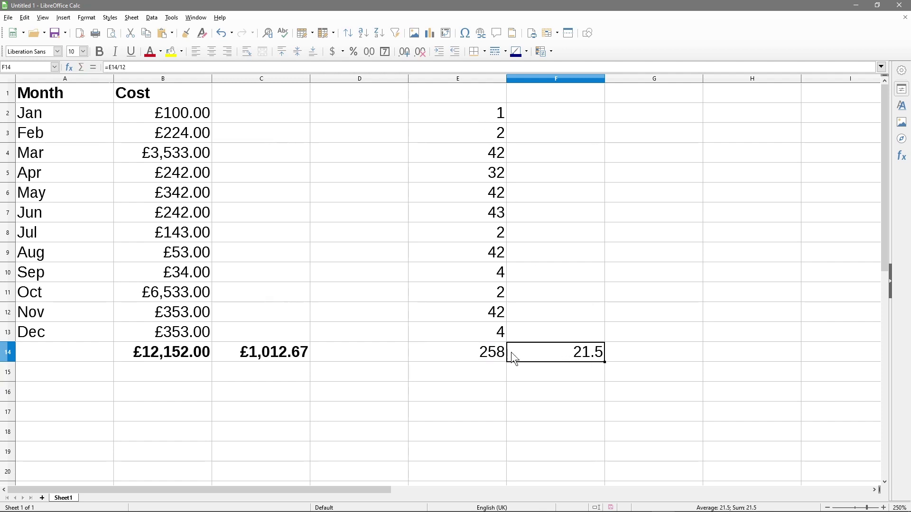
key("ctrl+b")
left_click(477, 351)
key("ctrl+b")
left_click(429, 385)
key("ctrl+s")
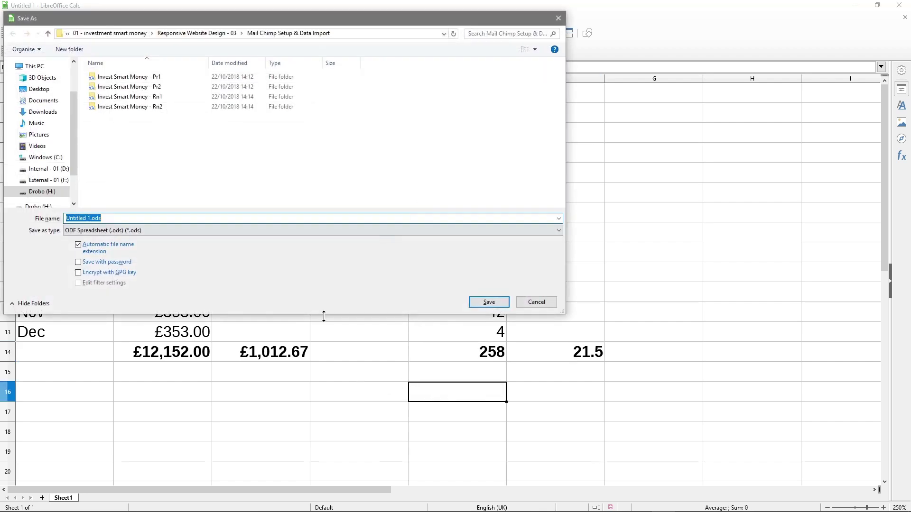
left_click(538, 300)
left_click(540, 297)
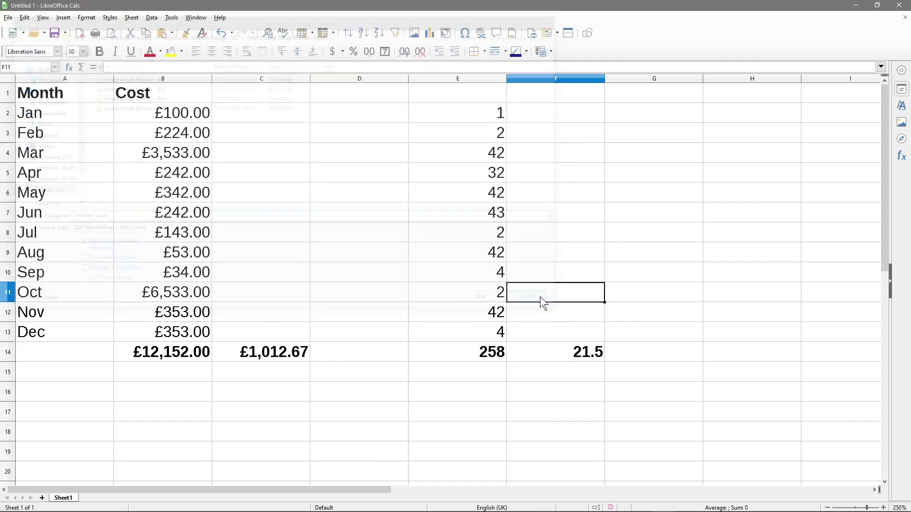
left_click(319, 339)
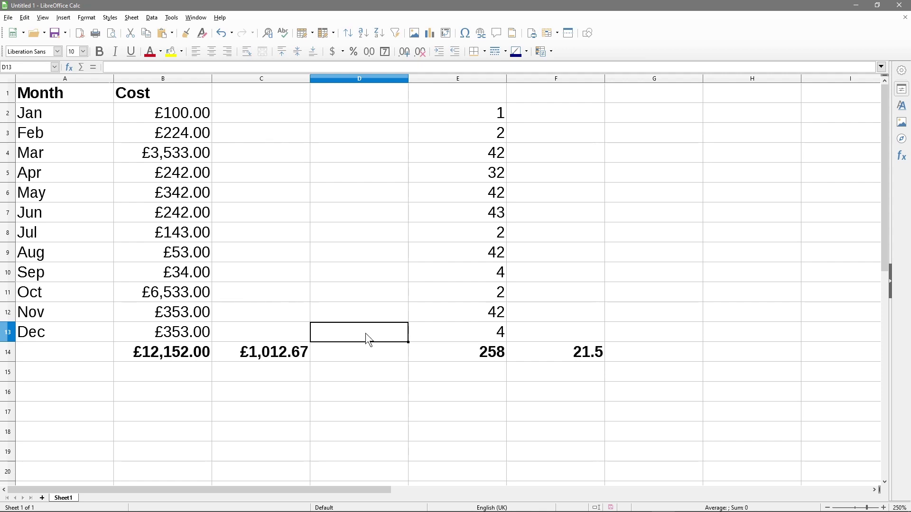
left_click_drag(163, 120, 167, 323)
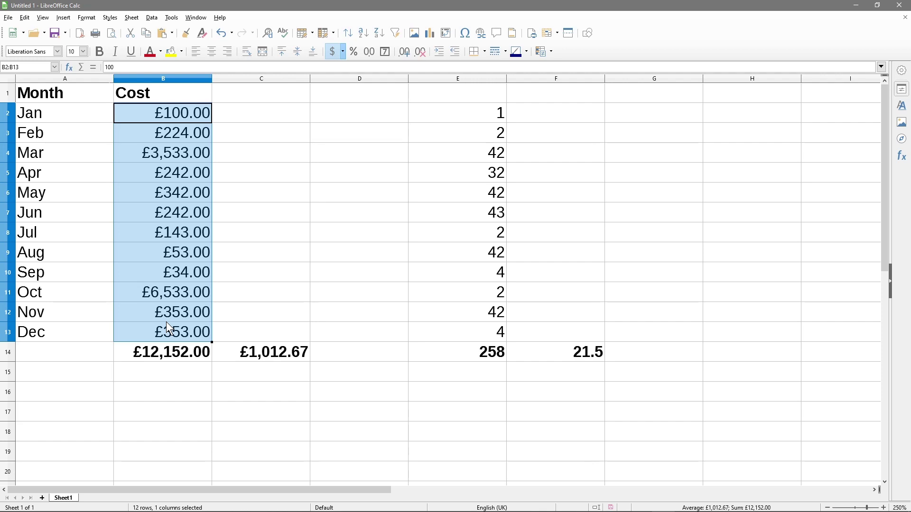
left_click(276, 352)
left_click_drag(179, 122, 192, 325)
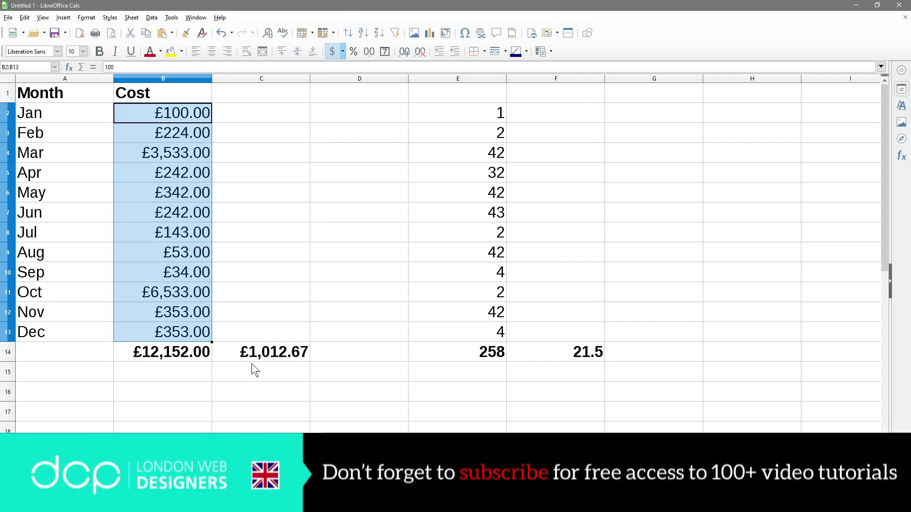
left_click(263, 351)
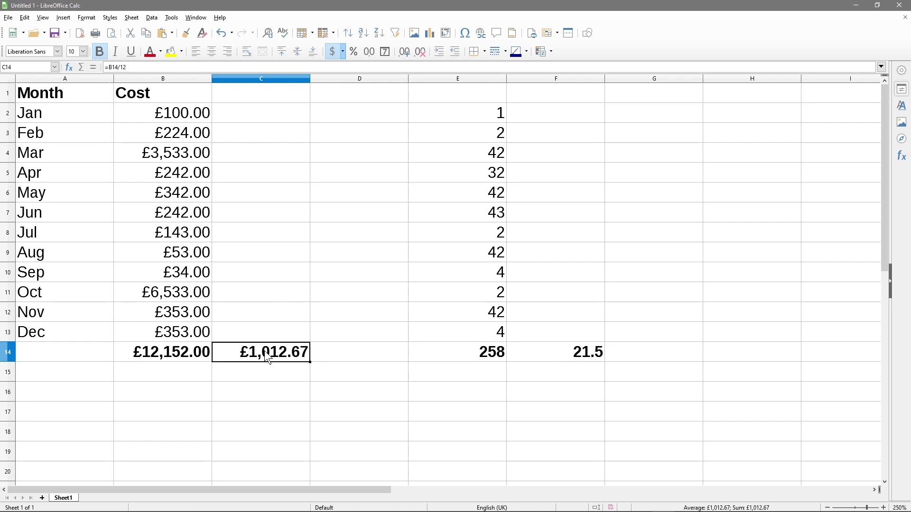
left_click(185, 115)
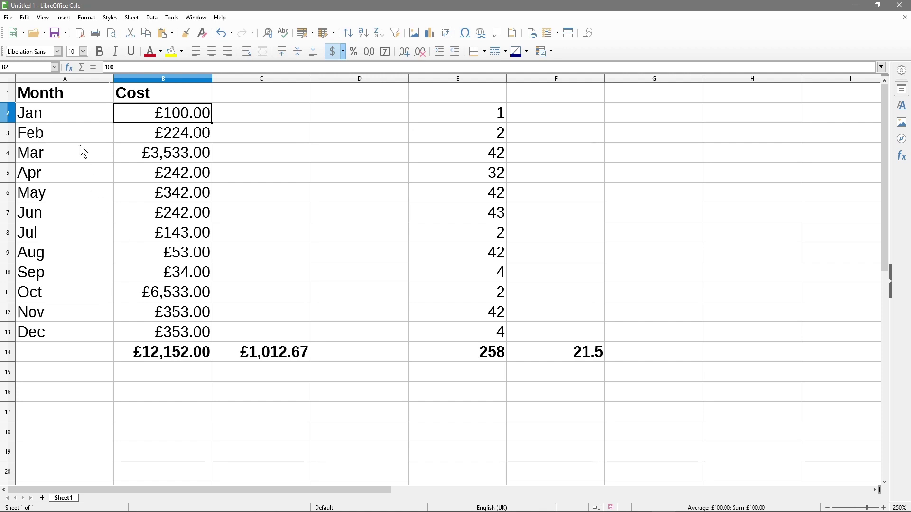
Copy the Month heading and month names from A1:A13 to the cells starting at A18
left_click_drag(52, 98, 64, 329)
key("ctrl+c")
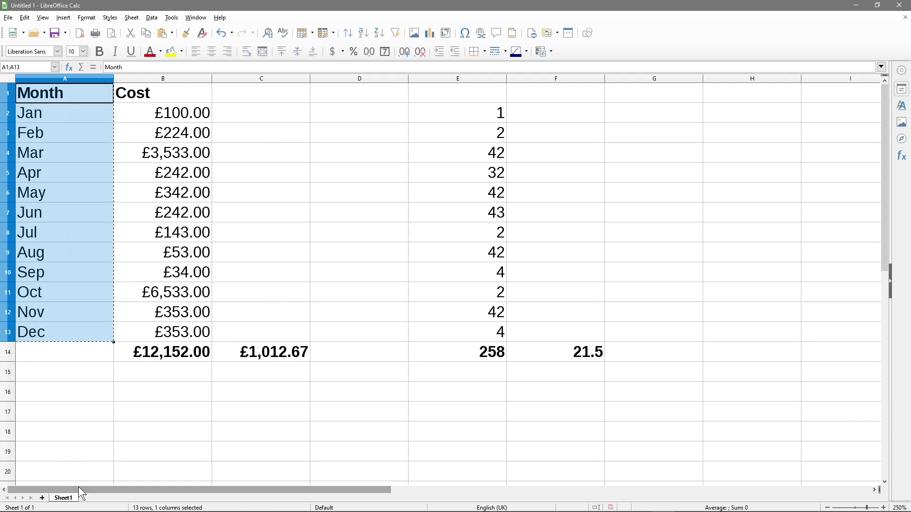
scroll(84, 360, "down", 3)
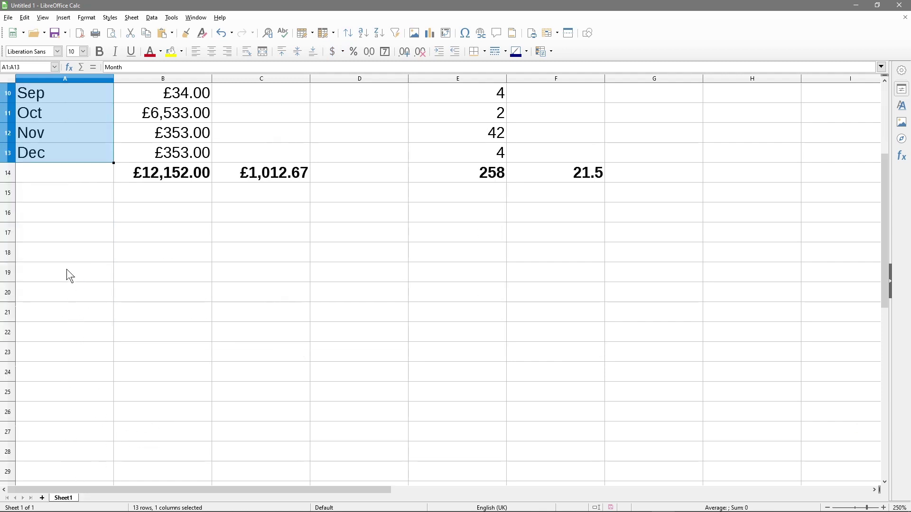
left_click(66, 254)
key("ctrl+v")
Add the column headings Electric, Gas and Water in cells B18:D18 beside the copied Month heading
scroll(56, 160, "down", 2)
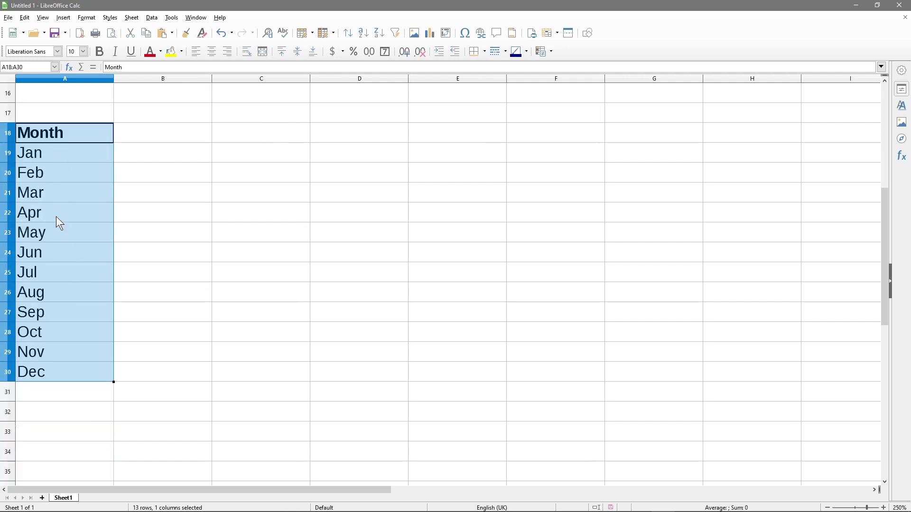
left_click(157, 137)
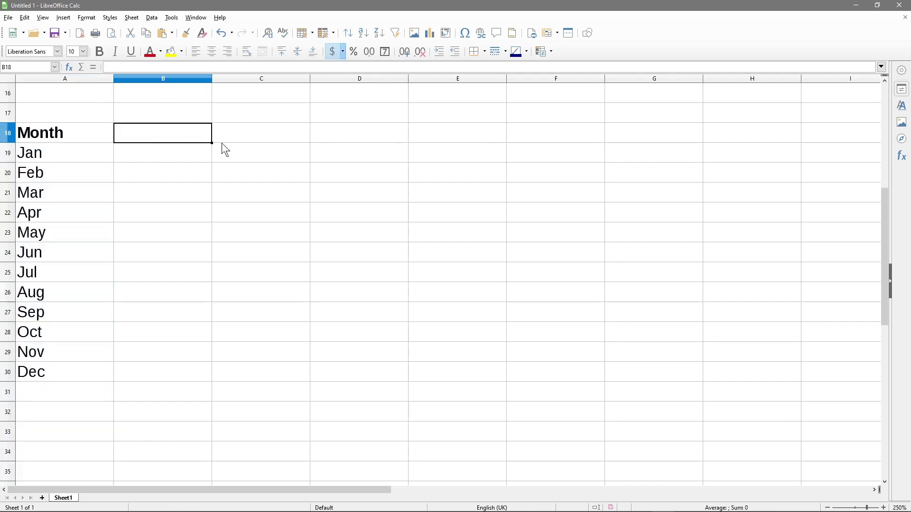
type("Electric")
key("Return")
left_click(221, 142)
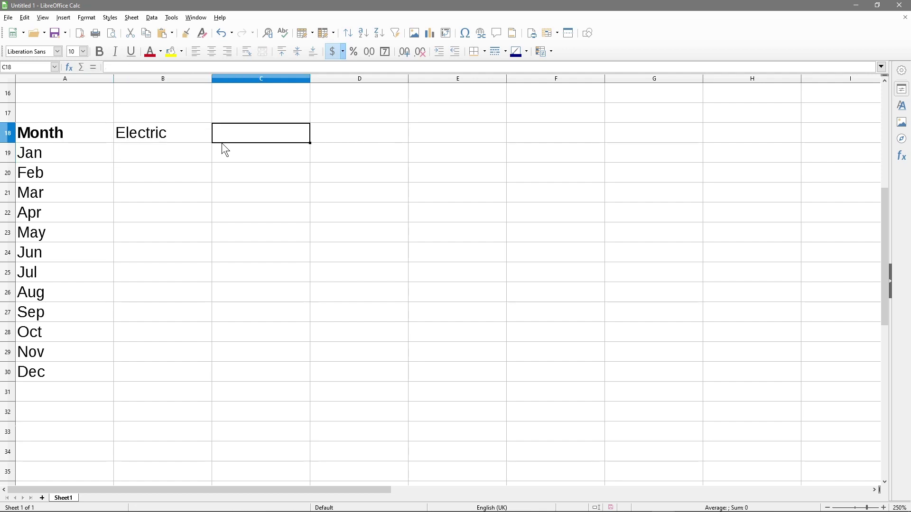
type("Gas")
key("Return")
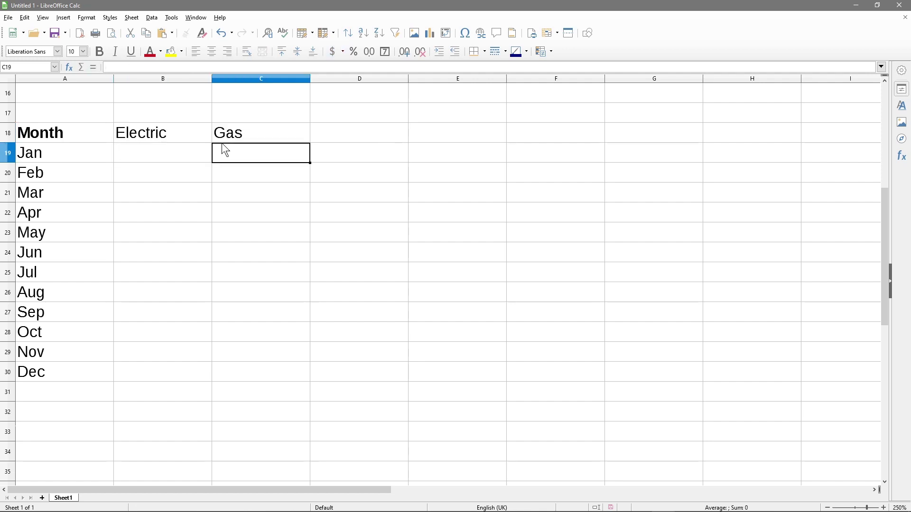
key("Up")
key("Right")
type("Water")
key("Return")
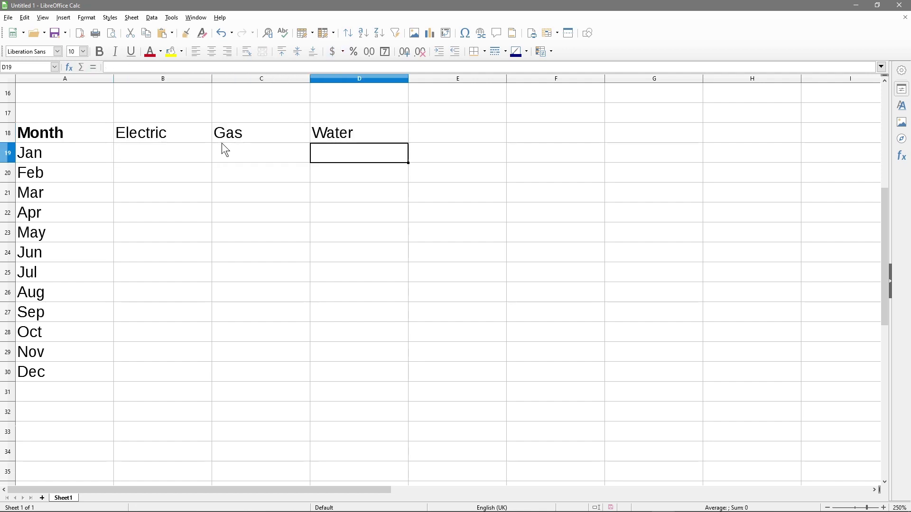
Make the whole heading row 18 bold
left_click(8, 134)
key("ctrl+b")
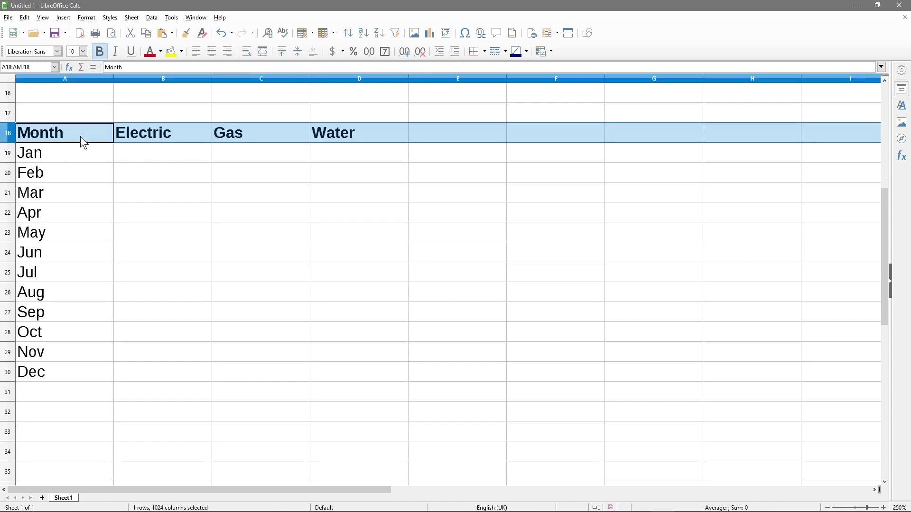
left_click(83, 136)
left_click(159, 134)
left_click(250, 132)
key("Right")
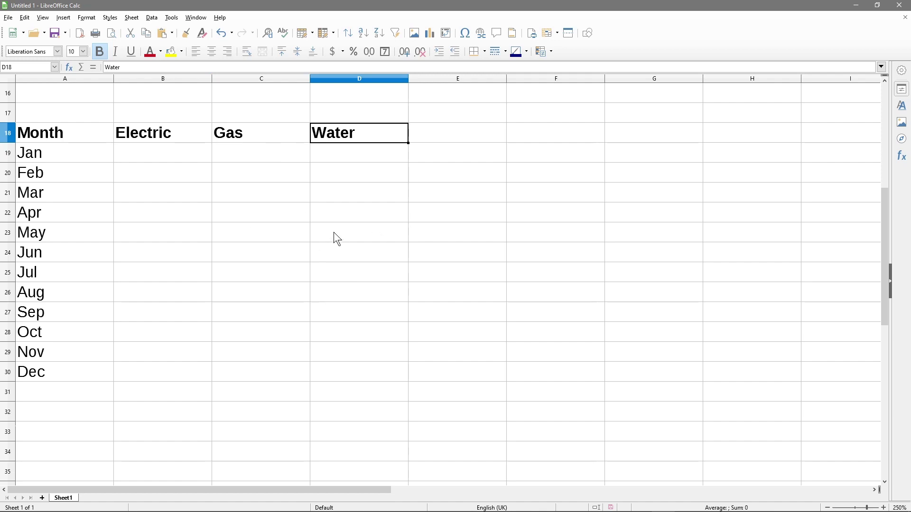
Enter an Electric cost of 25 for each month from Jan to Apr in cells B19:B22
left_click(195, 159)
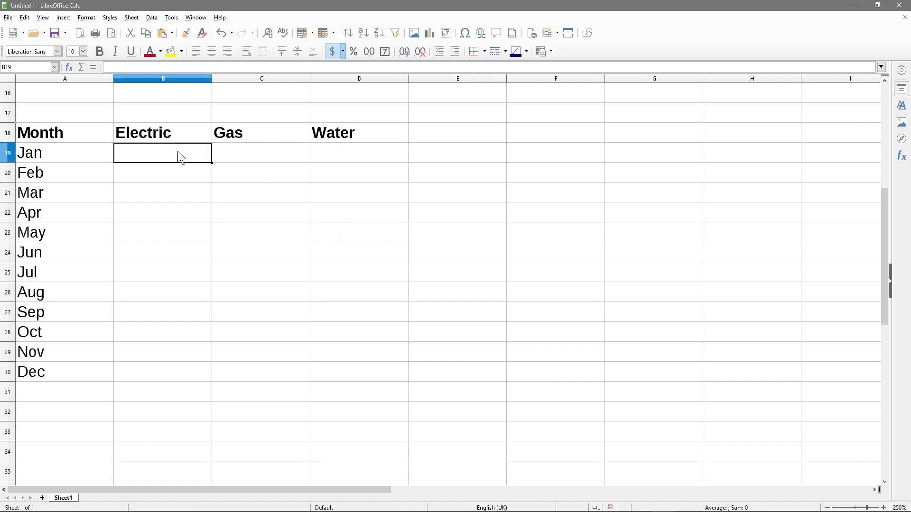
type("25")
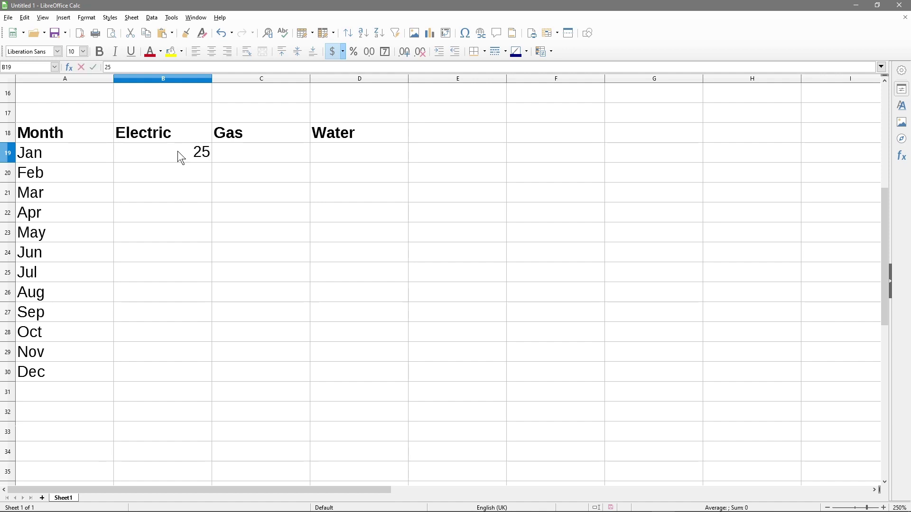
key("Return")
type("25")
key("Return")
type("25")
key("Return")
type("25")
key("Return")
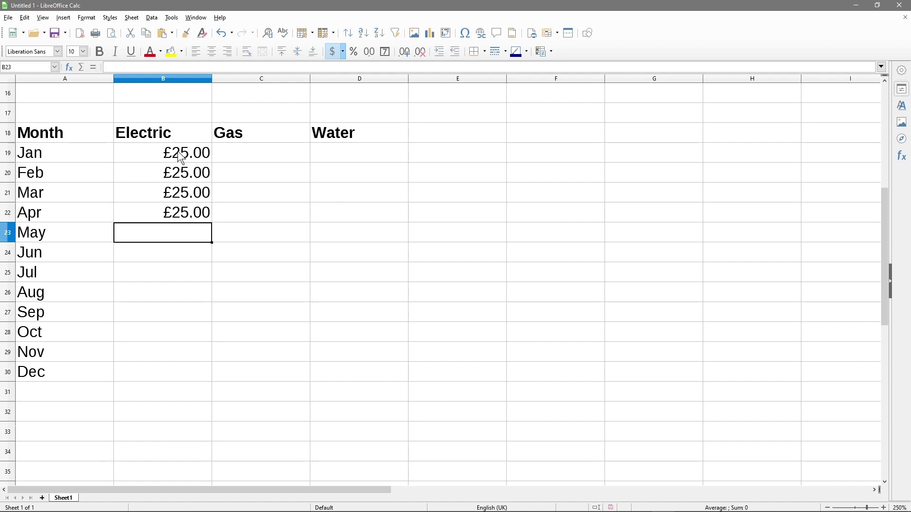
Enter an Electric cost of 45 for May, Jun and Jul in cells B23:B25
type("45")
key("Return")
type("45")
key("Return")
type("45")
key("Return")
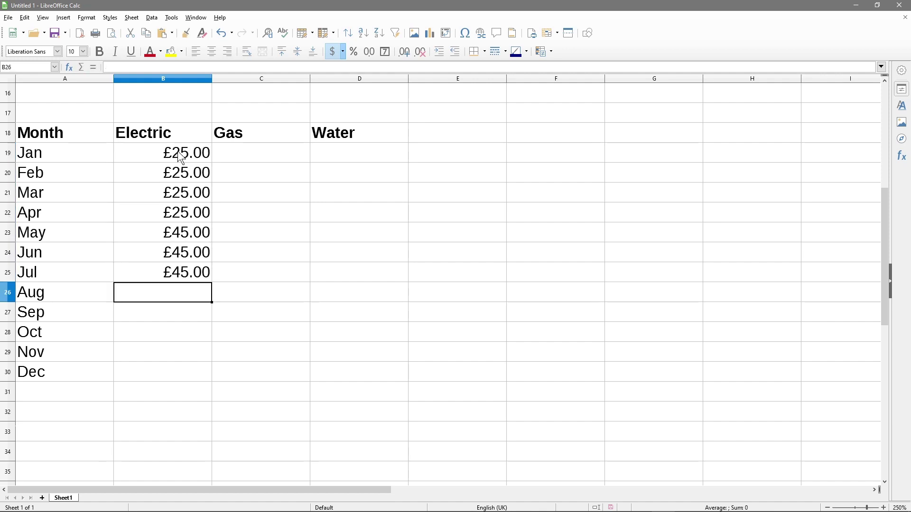
Complete the Electric column with 35 for Aug, Sep and Oct and 65 for Nov and Dec in cells B26:B30
type("35")
key("Return")
type("35")
key("Return")
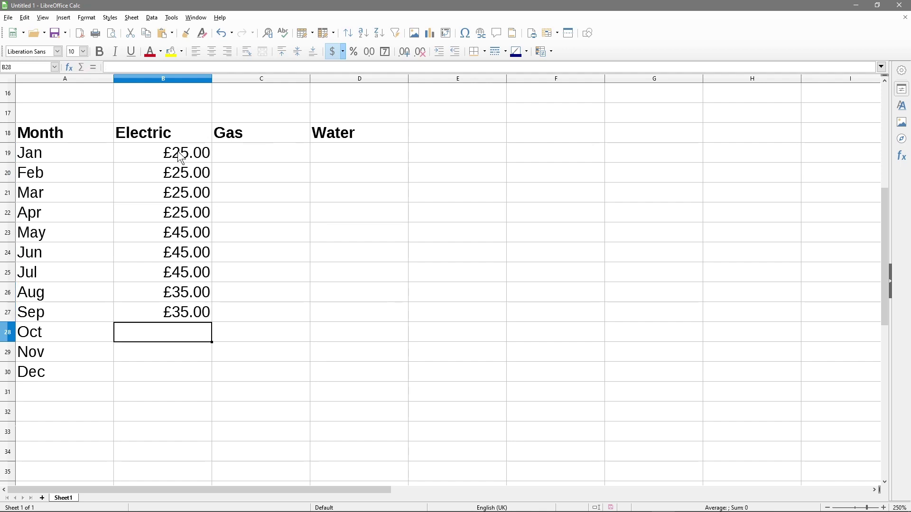
type("35")
key("Return")
type("65")
key("Return")
type("65")
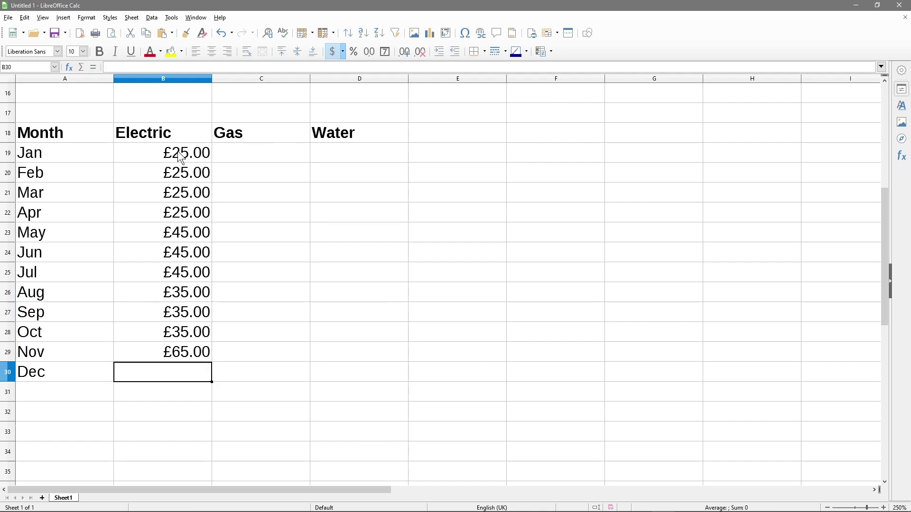
key("Up")
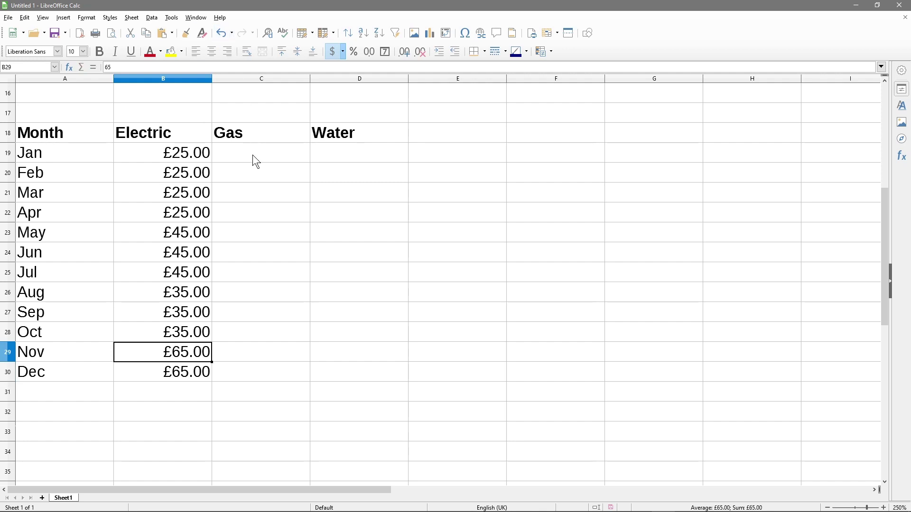
Copy the Electric costs B19:B30 into the Gas and Water columns and delete the pasted values from C19:D30
left_click(253, 156)
left_click_drag(205, 154, 188, 367)
key("ctrl+c")
left_click(243, 153)
key("ctrl+v")
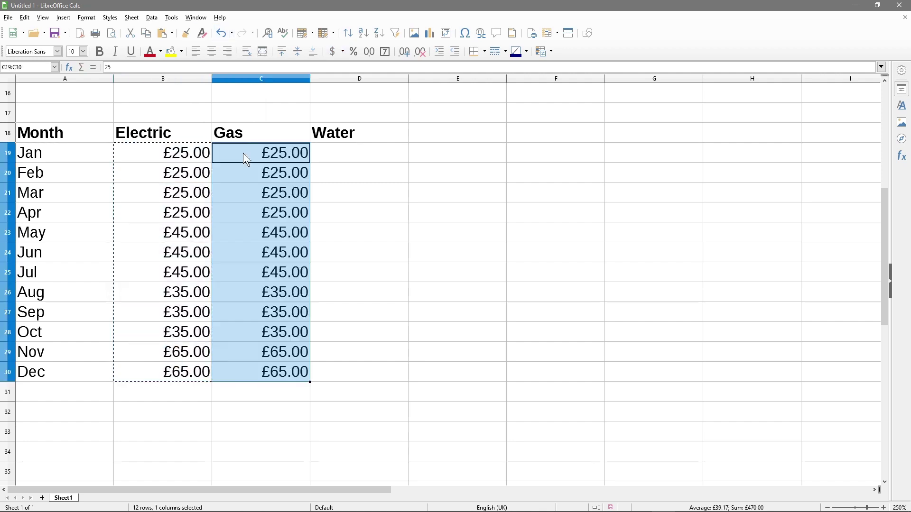
left_click(333, 150)
key("ctrl+v")
left_click_drag(280, 153, 371, 366)
key("Delete")
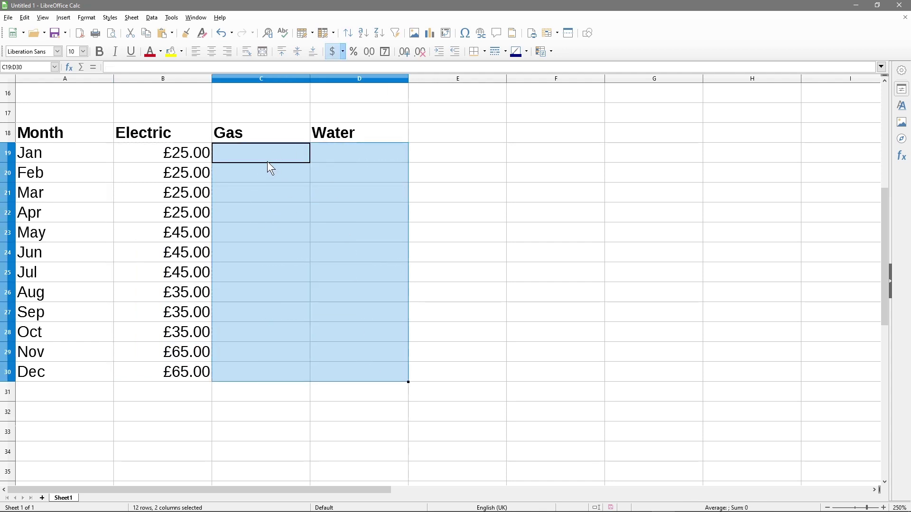
Enter a Gas cost of 55 for Jan, Feb and Mar in cells C19:C21
left_click(267, 159)
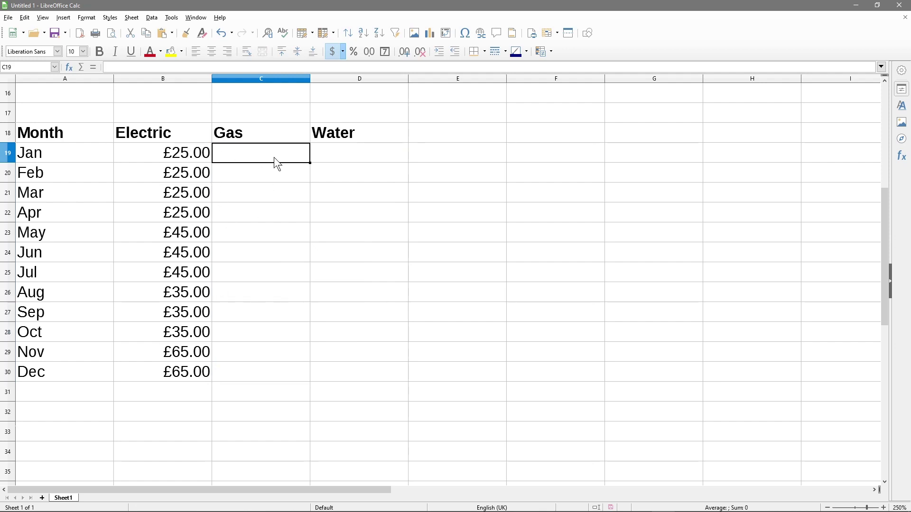
type("55")
key("Return")
type("55")
key("Return")
type("55")
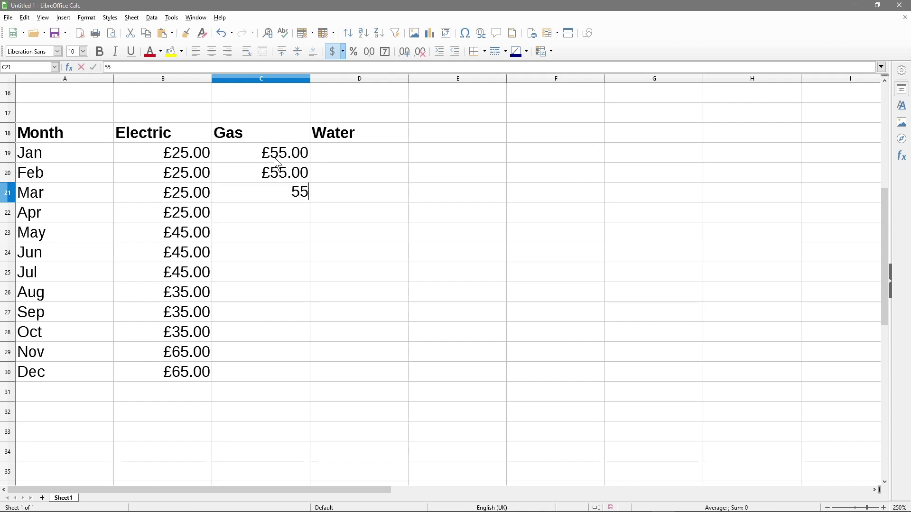
key("Return")
Enter the Gas costs 65, 65, 55 and 45 for Apr to Jul in cells C22:C25
type("65")
key("Return")
type("65")
key("Return")
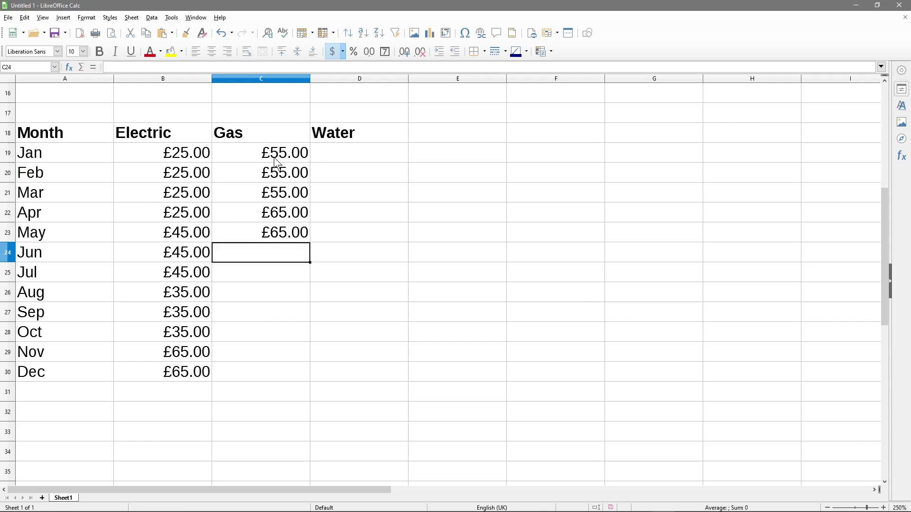
type("55")
key("Return")
type("45")
key("Return")
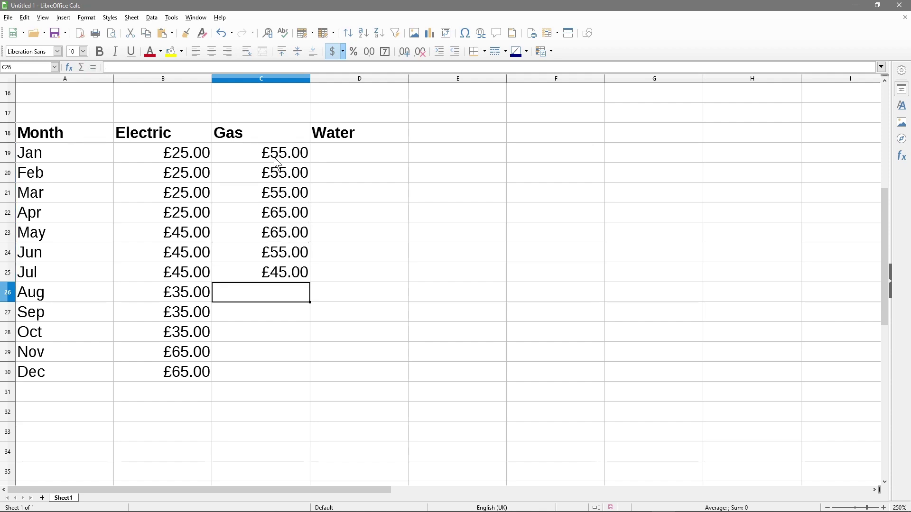
Complete the Gas column with 75 for each month from Aug to Dec in cells C26:C30
type("75")
key("Return")
type("75")
key("Return")
type("75")
key("Return")
type("75")
key("Return")
type("75")
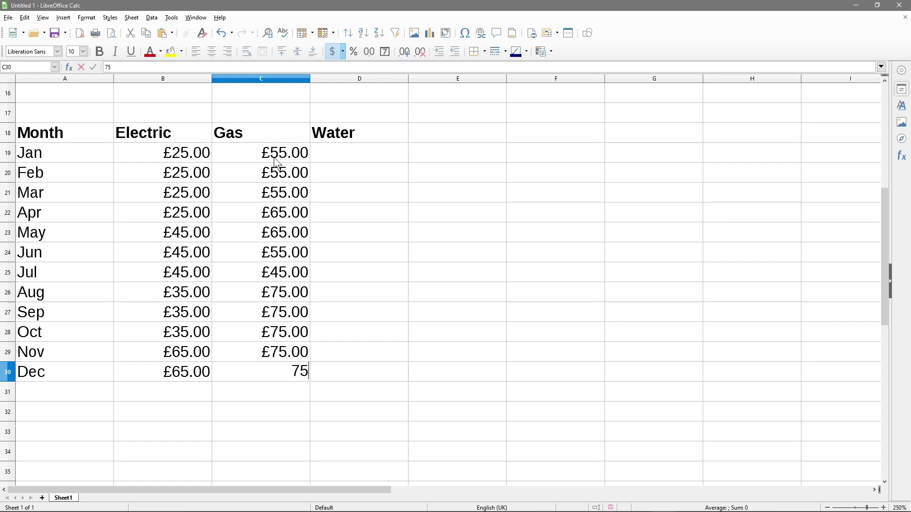
key("Return")
left_click(378, 157)
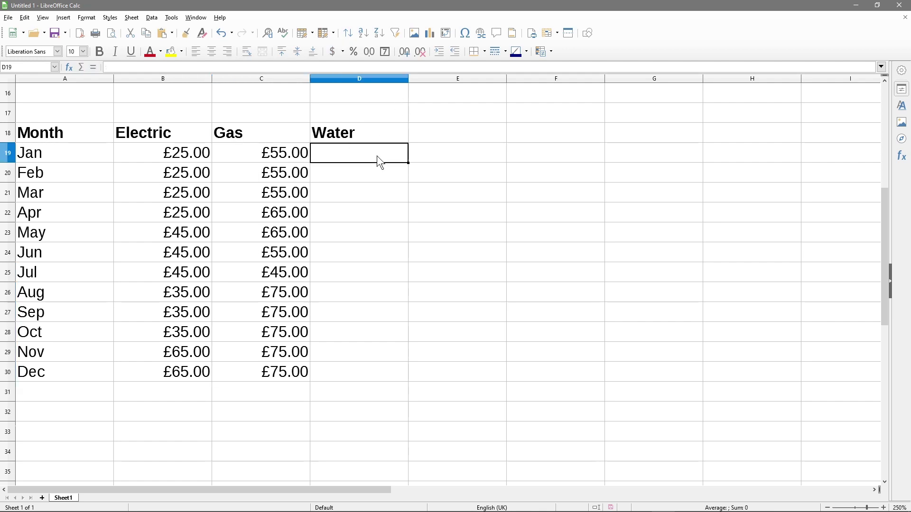
Enter a Water cost of 20 for Jan in D19 and copy it to Feb through Jun in D20:D24
type("20")
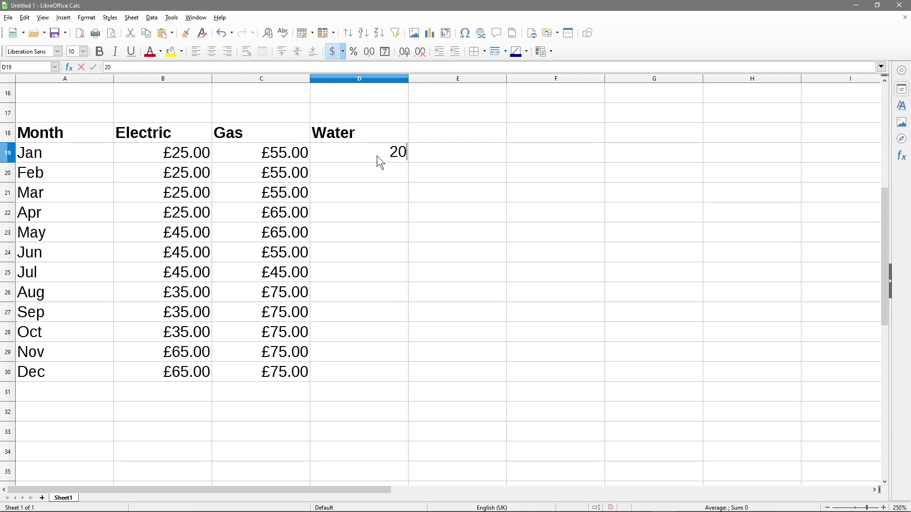
key("Return")
left_click(377, 155)
key("ctrl+c")
key("Down")
key("ctrl+v")
key("Down")
key("ctrl+v")
key("Down")
key("ctrl+v")
key("Down")
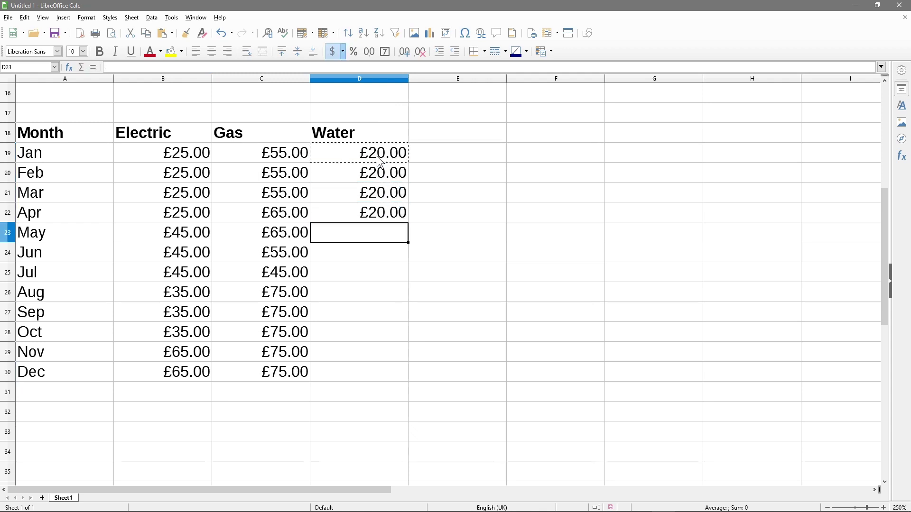
key("ctrl+v")
key("Down")
key("ctrl+v")
key("Down")
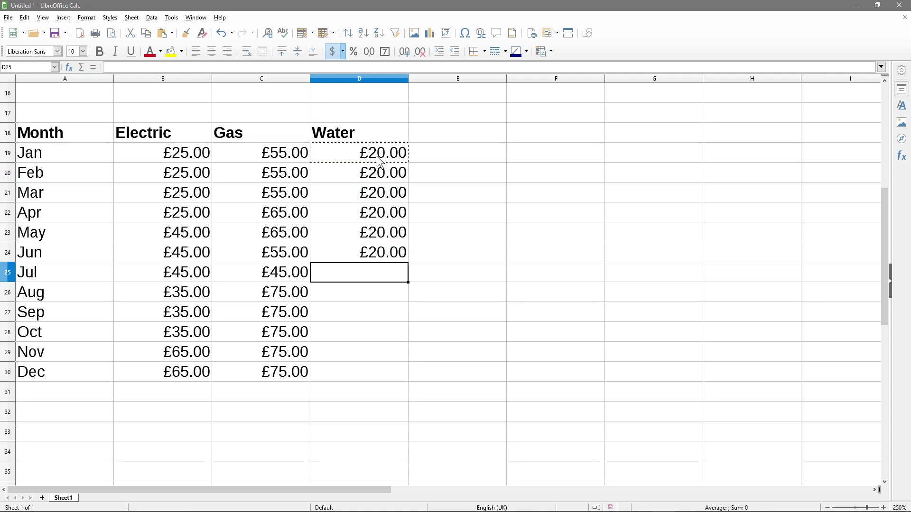
Complete the Water column with 45 for Jul and Aug and 20 for each month from Sep to Dec
type("45")
key("Return")
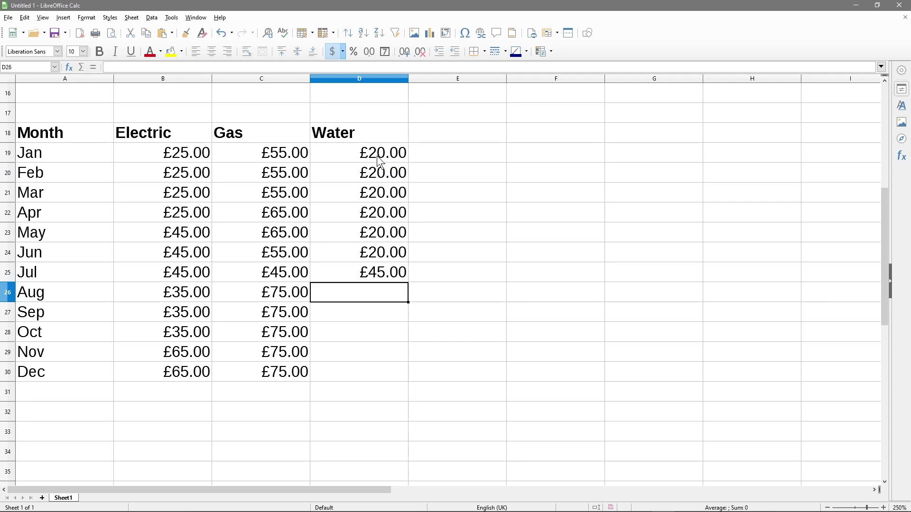
type("45")
key("Return")
key("ctrl+v")
key("Down")
key("ctrl+v")
key("Down")
key("ctrl+v")
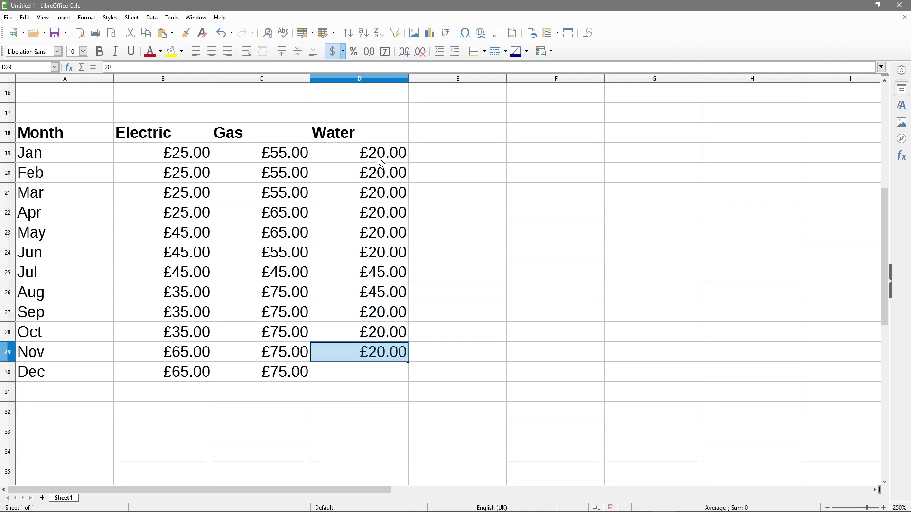
key("Down")
key("ctrl+v")
key("ctrl+s")
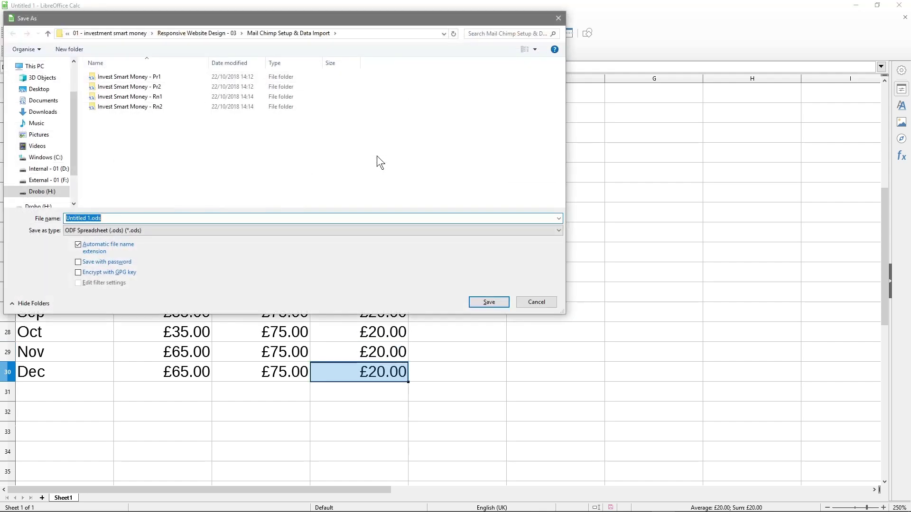
left_click(537, 302)
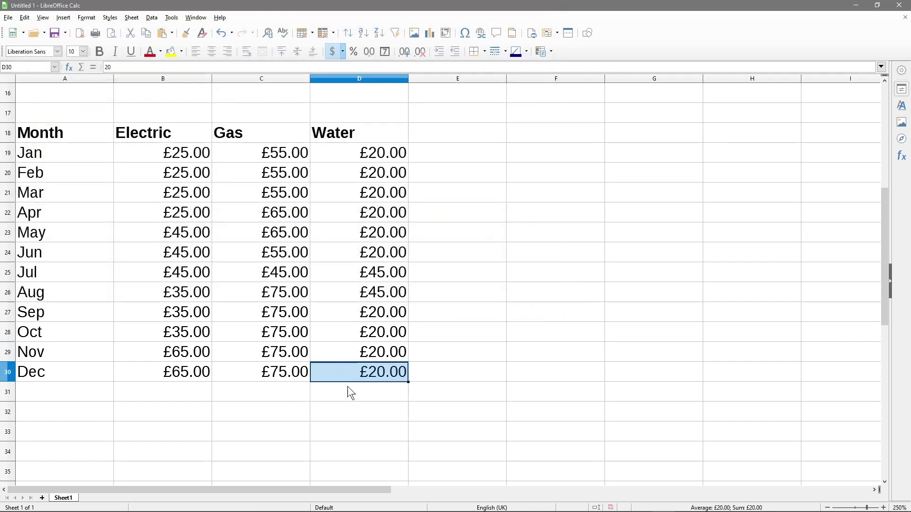
Sum the Electric, Gas and Water columns in B31:D31 and make the totals bold
left_click(369, 404)
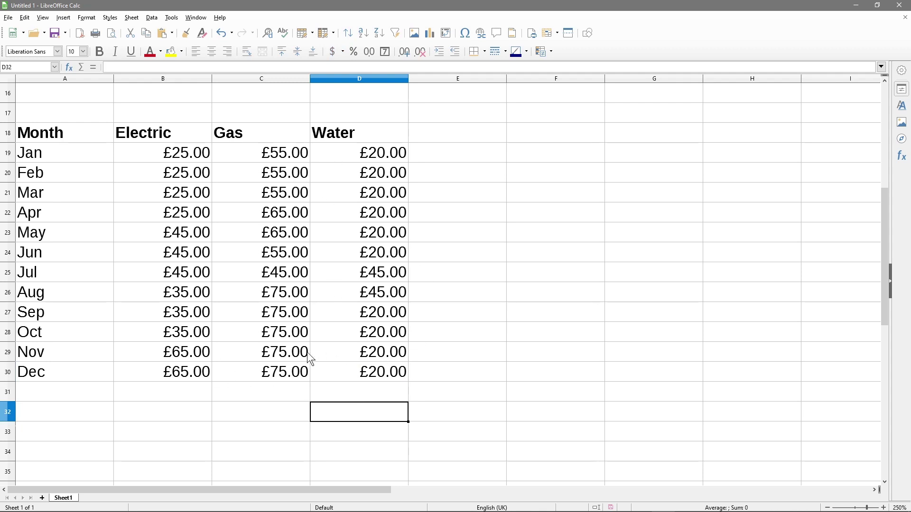
left_click_drag(176, 394, 365, 398)
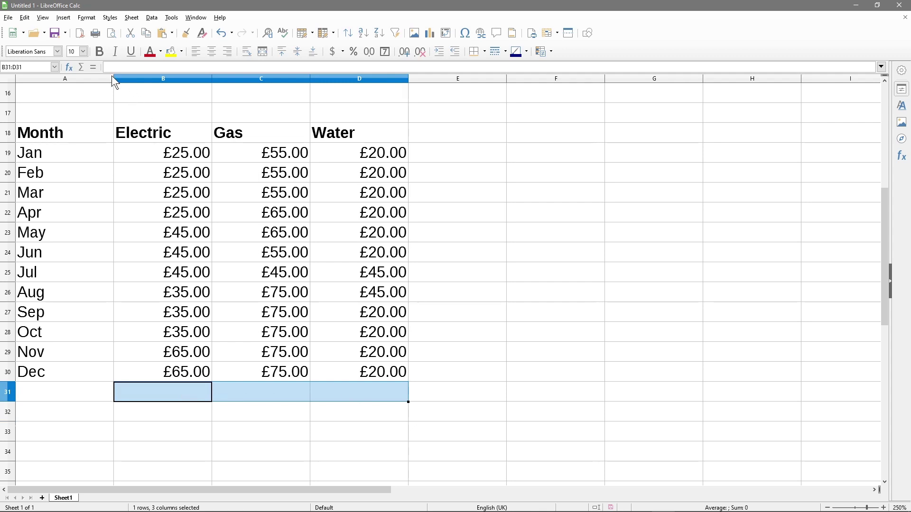
left_click(81, 67)
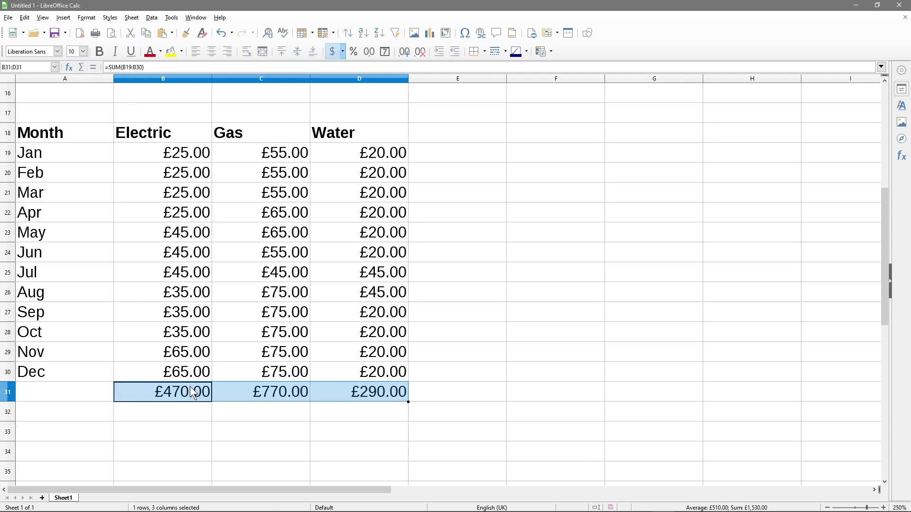
key("ctrl+b")
left_click(229, 409)
left_click_drag(160, 397, 378, 399)
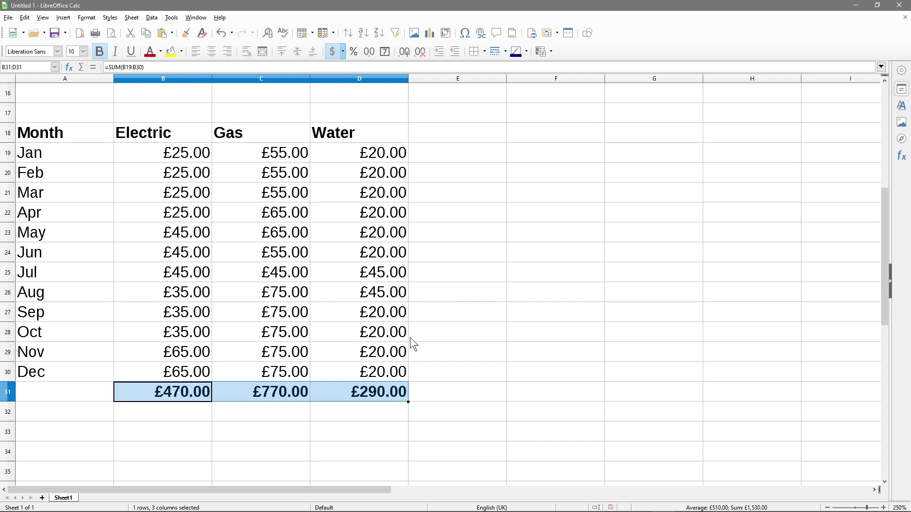
left_click(195, 417)
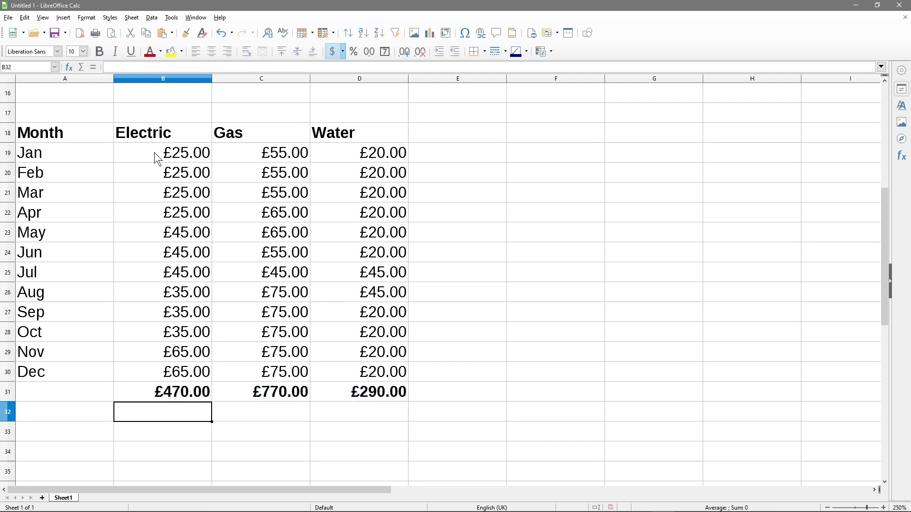
scroll(181, 377, "down", 1)
scroll(181, 372, "up", 1)
left_click(81, 68)
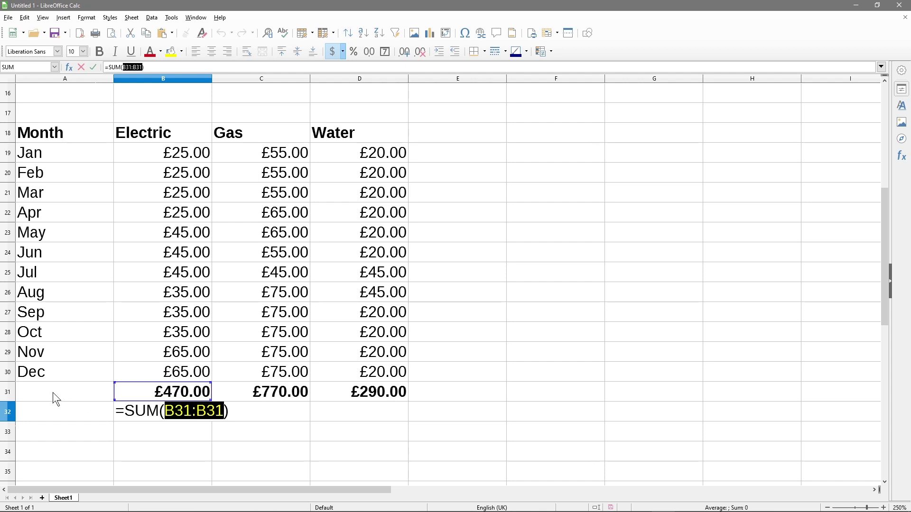
left_click_drag(194, 410, 260, 417)
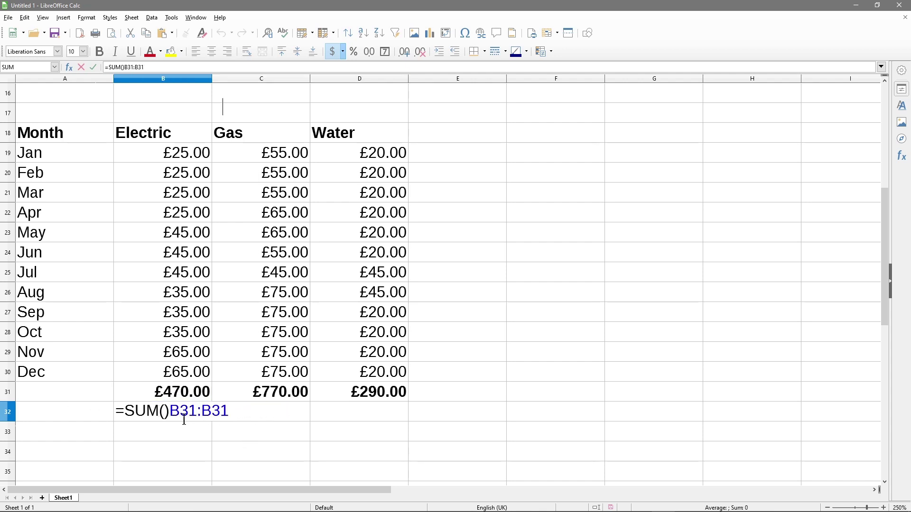
key("Escape")
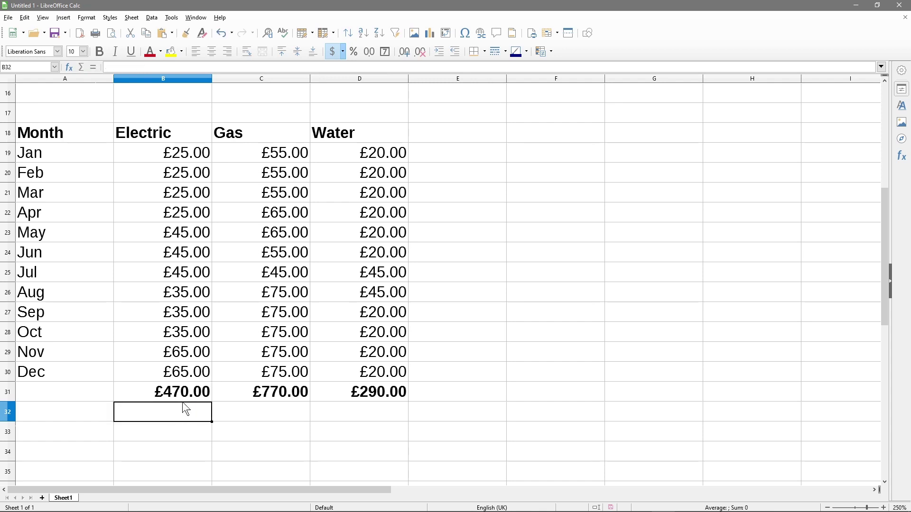
Calculate the average monthly Electric cost in B32 with =B31/12 and make it bold
type("=b31")
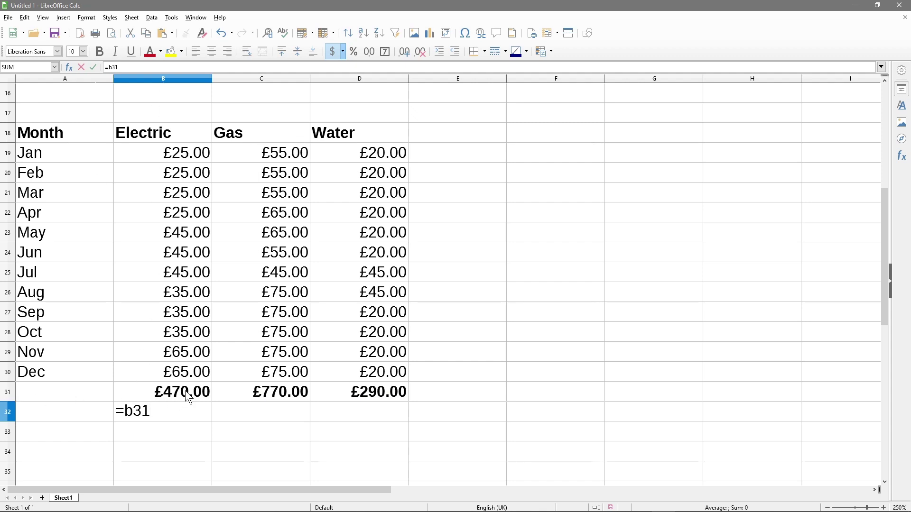
type("/12")
key("Return")
left_click(182, 414)
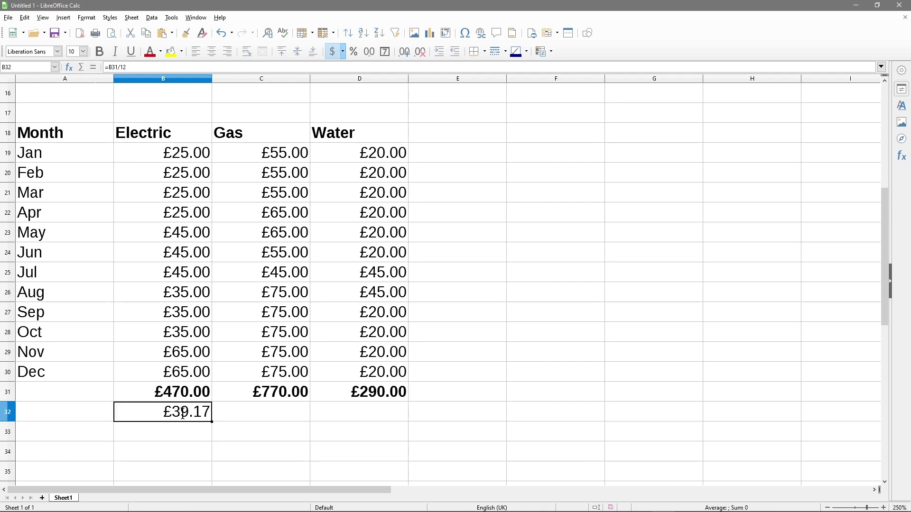
key("ctrl+b")
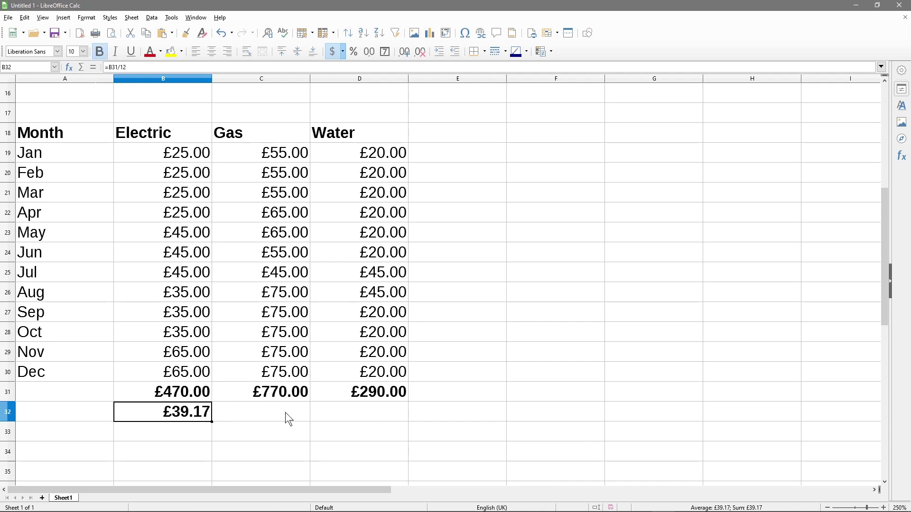
Fill the average formula from B32 across to C32:D32 and check the Gas and Water formulas
scroll(239, 421, "up", 1)
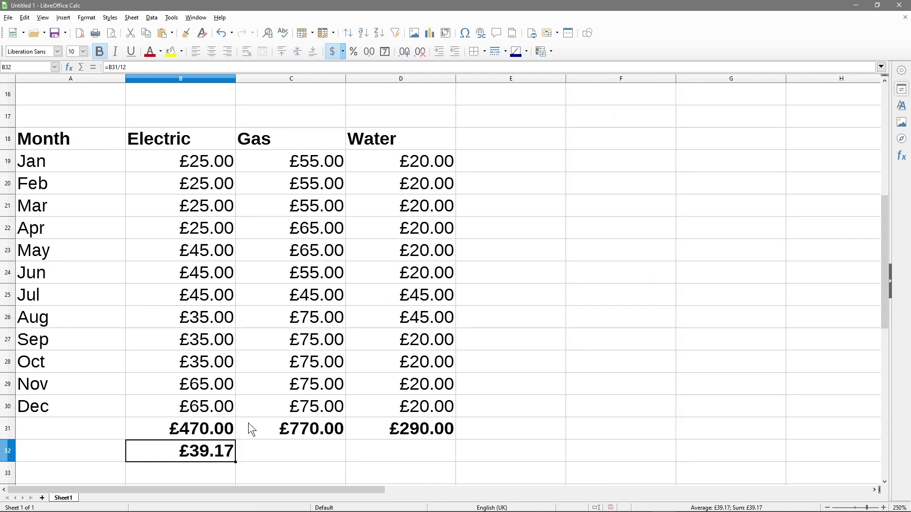
scroll(250, 424, "down", 1)
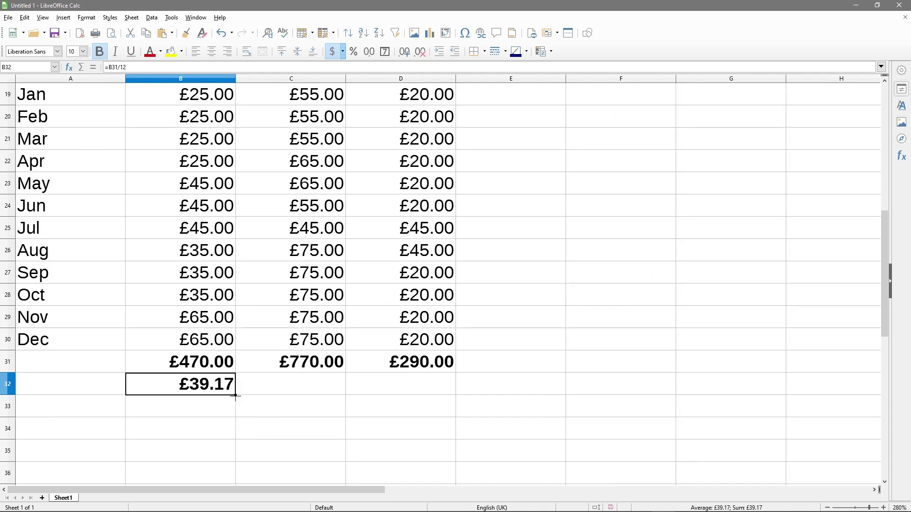
left_click_drag(236, 396, 413, 393)
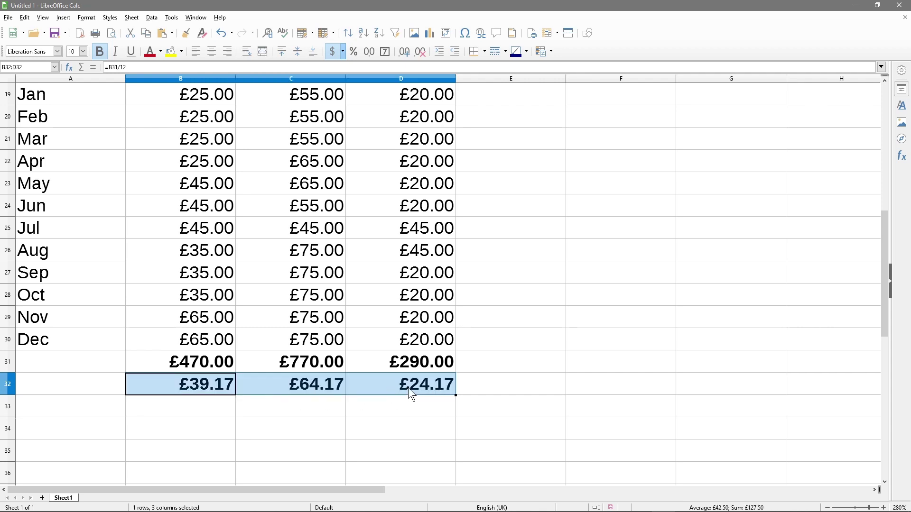
left_click(323, 385)
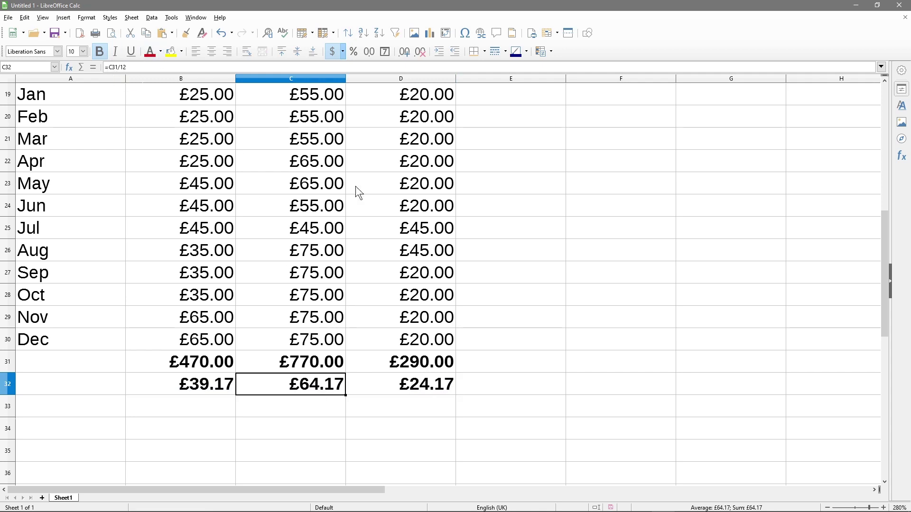
left_click(419, 392)
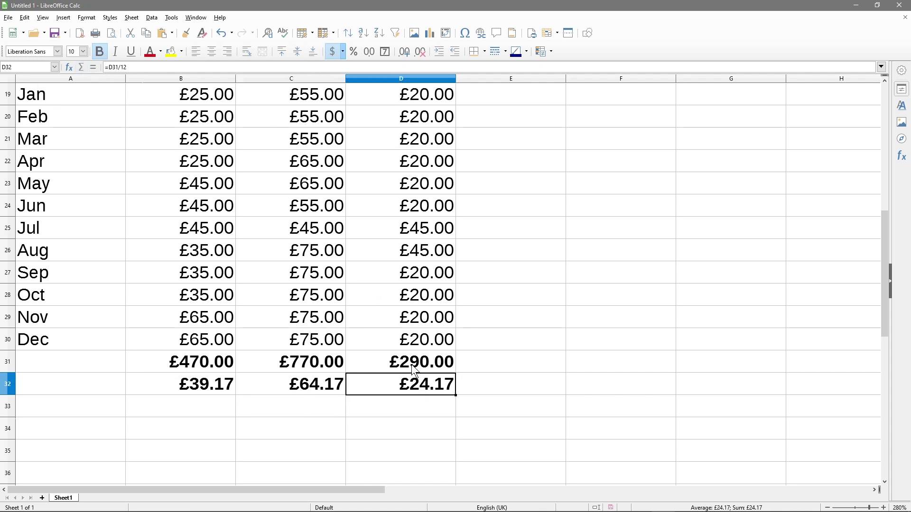
Try to total January's Electric, Gas and Water costs in E19 with the formula =B19:D19
scroll(419, 388, "up", 1)
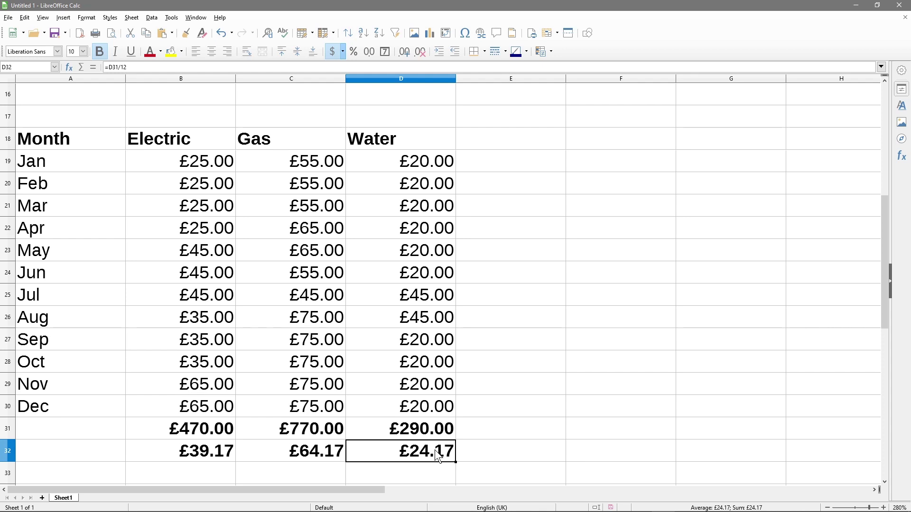
left_click(234, 166)
left_click(486, 162)
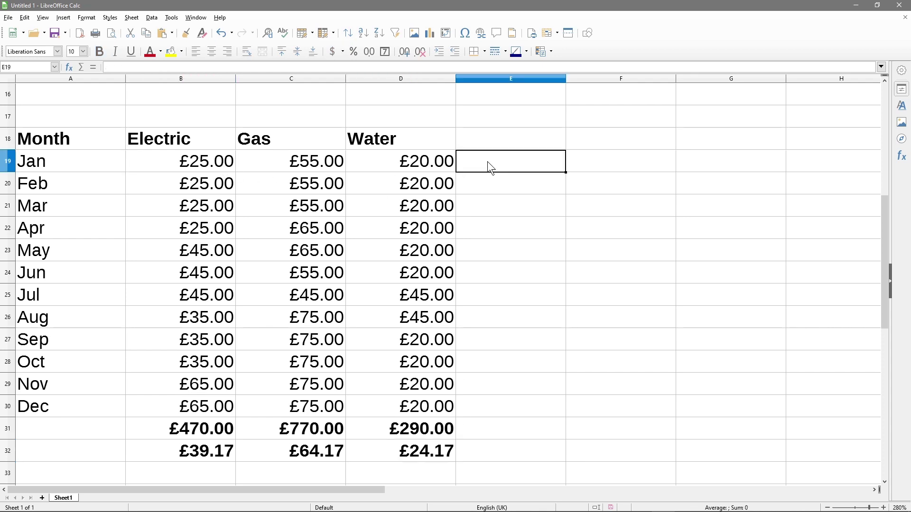
type("=")
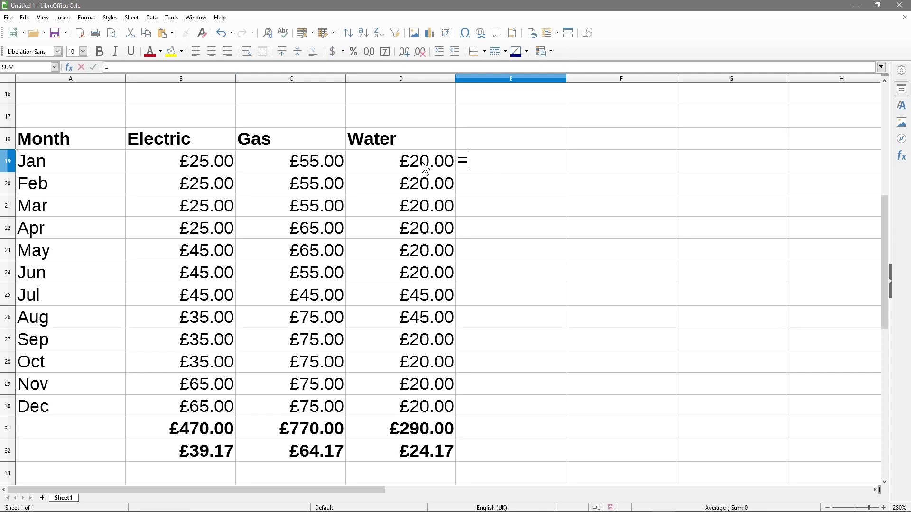
left_click_drag(219, 163, 391, 162)
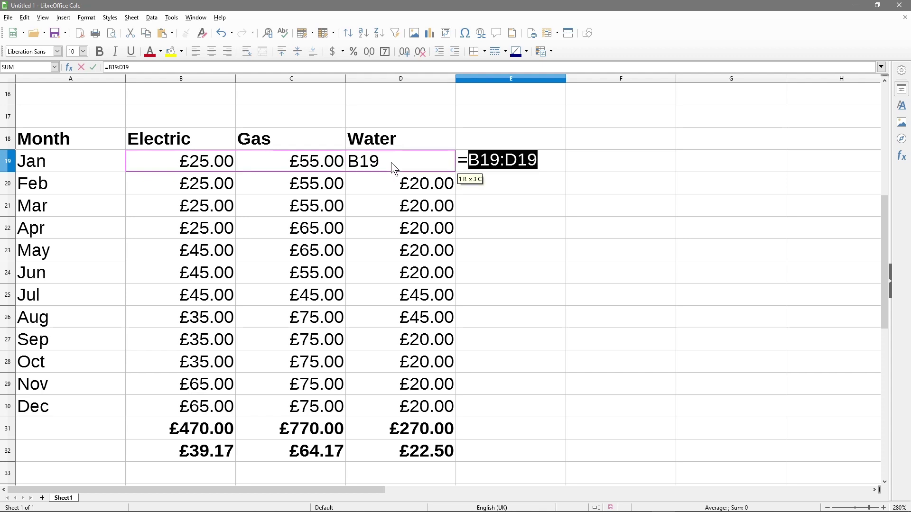
key("Return")
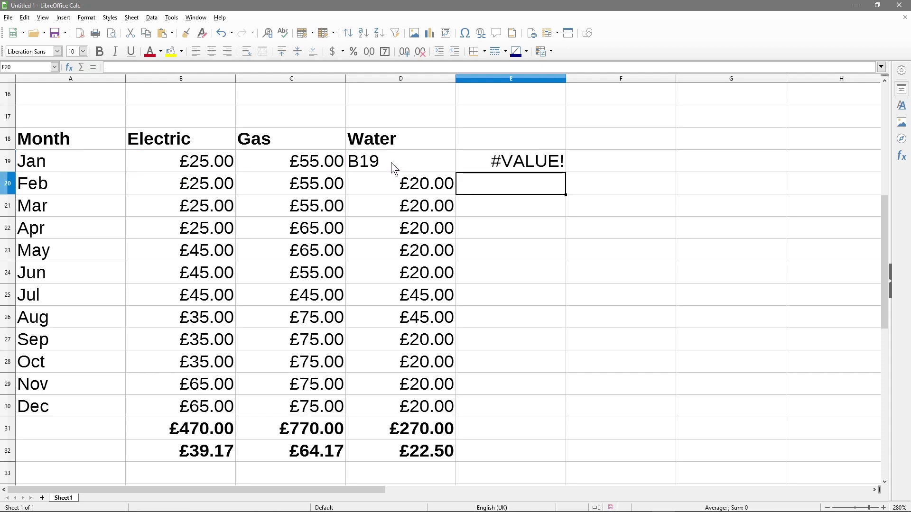
Adjust the width of column E and delete the formula from E19
left_click(561, 161)
double_click(566, 77)
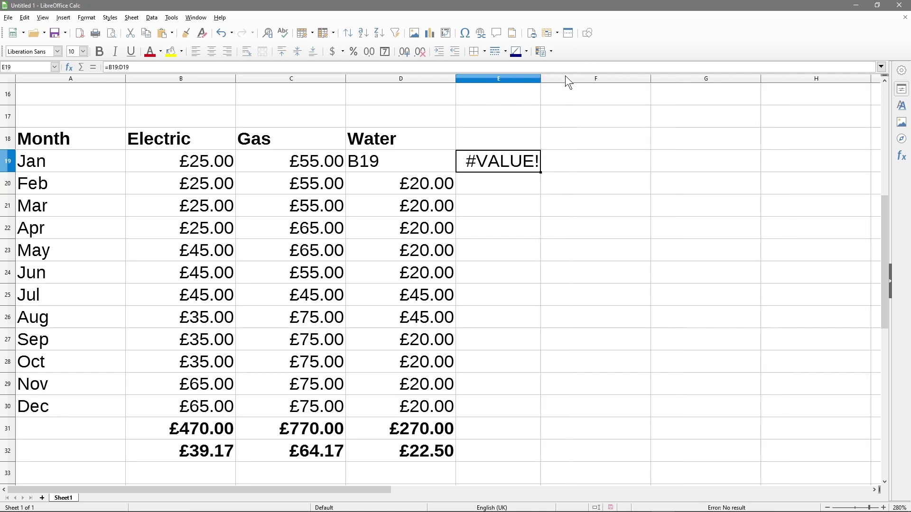
left_click_drag(541, 79, 601, 79)
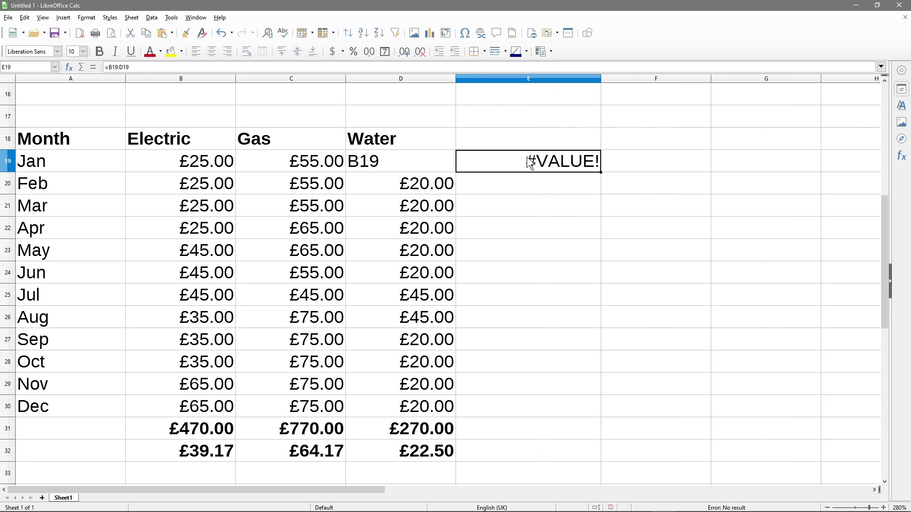
key("Delete")
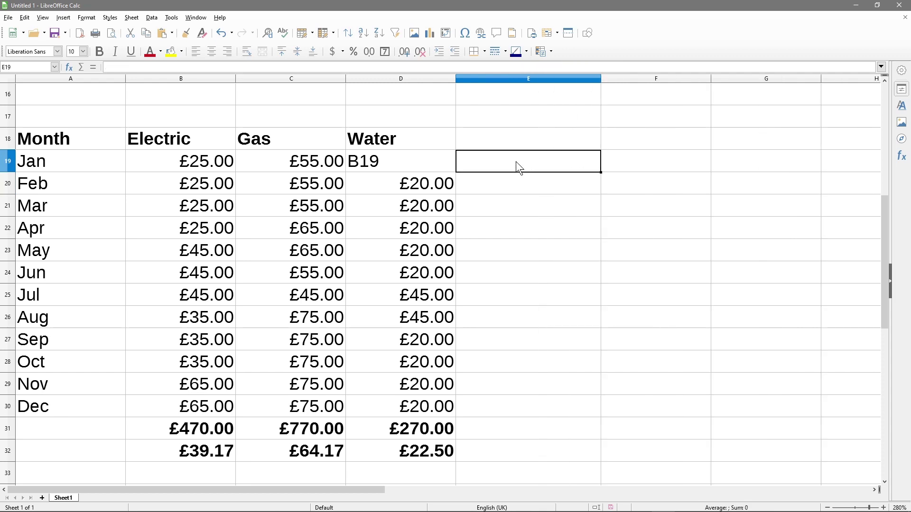
Undo the E19 formula, the column E width changes and the accidental change to January's Water cost in D19
left_click(497, 192)
left_click(508, 164)
key("ctrl+z")
left_click(397, 164)
key("ctrl+z")
key("ctrl+z")
key("ctrl+z")
key("ctrl+z")
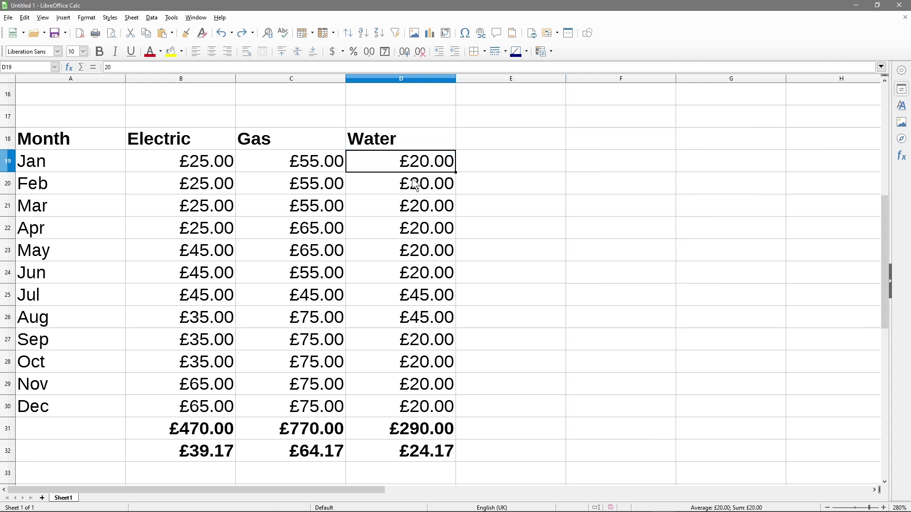
left_click(497, 164)
type("=")
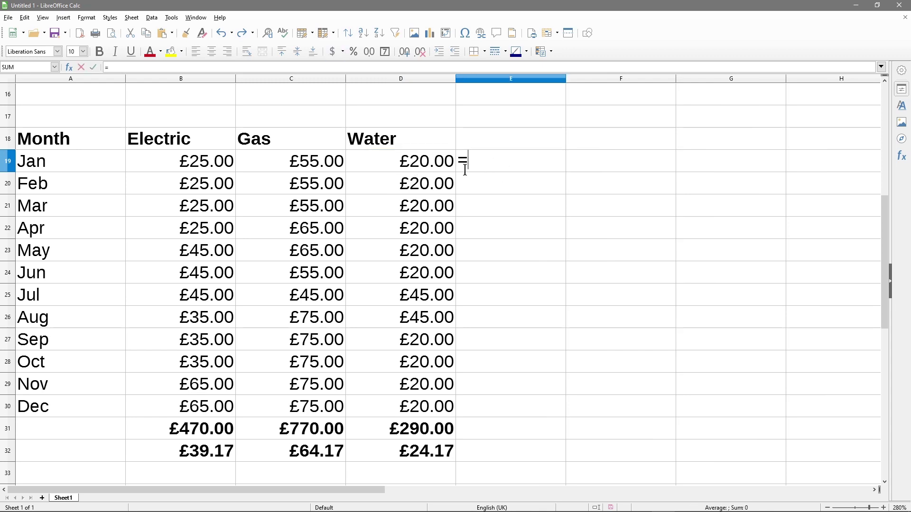
left_click(224, 164)
left_click_drag(411, 163, 235, 160)
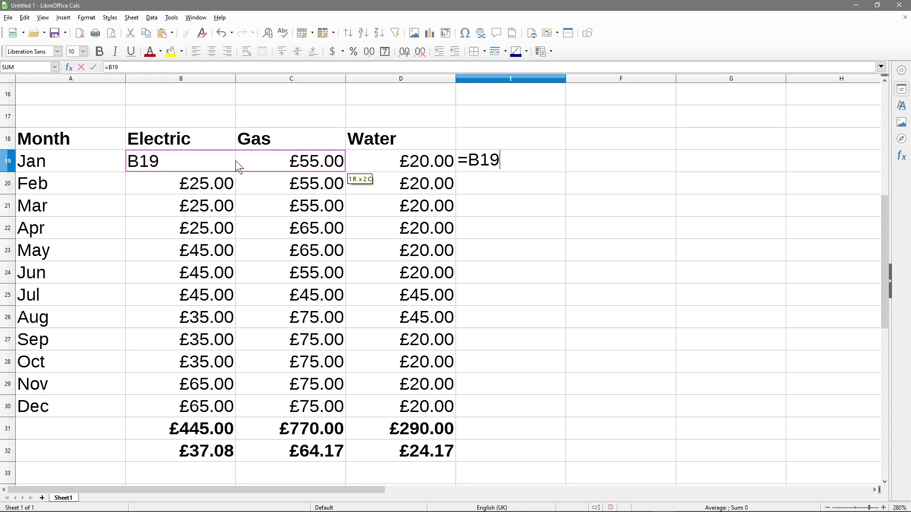
key("Escape")
key("ctrl+z")
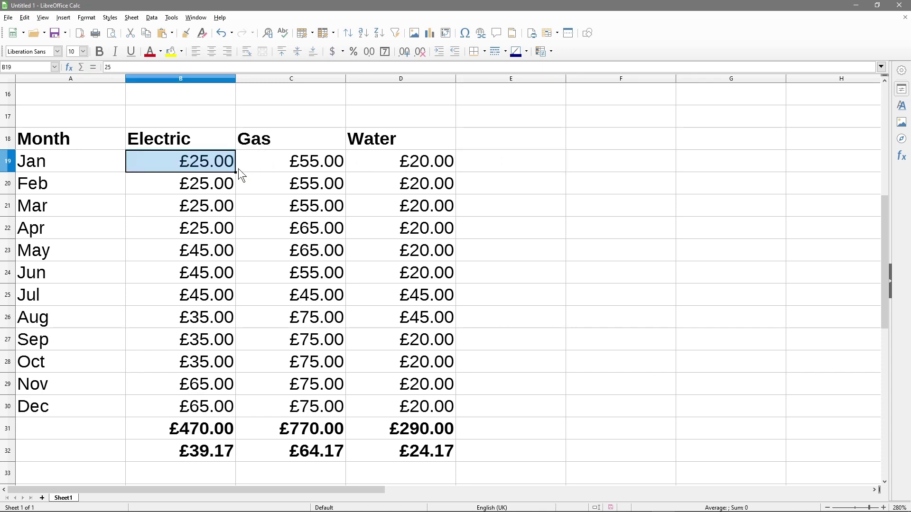
Total January's Electric, Gas and Water costs in E19 with the formula =SUM(B19:D19)
left_click_drag(461, 161, 222, 168)
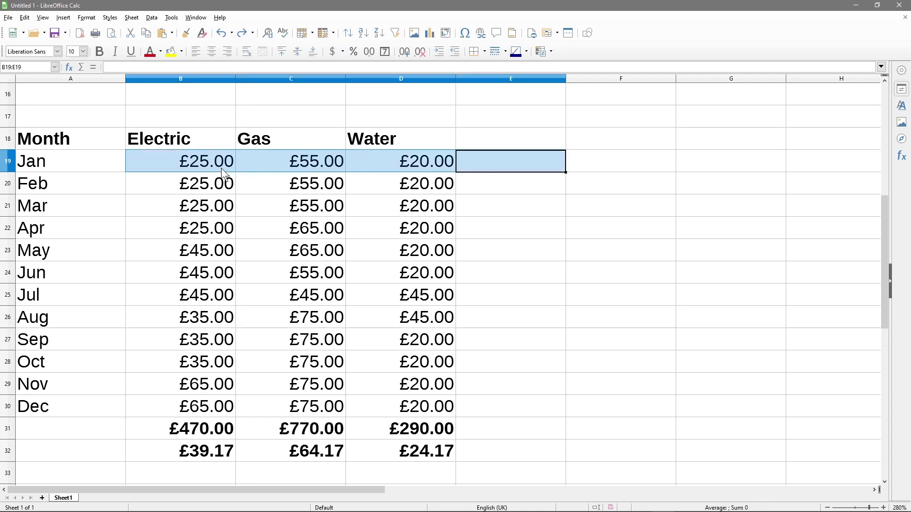
left_click(81, 66)
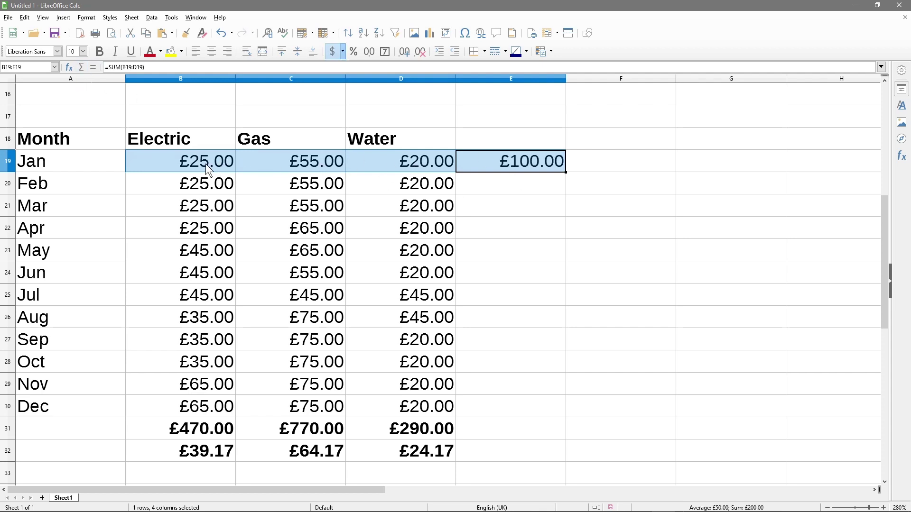
left_click(400, 161)
Make January's total in E19 bold and fill its formula down through December in E30
left_click(525, 161)
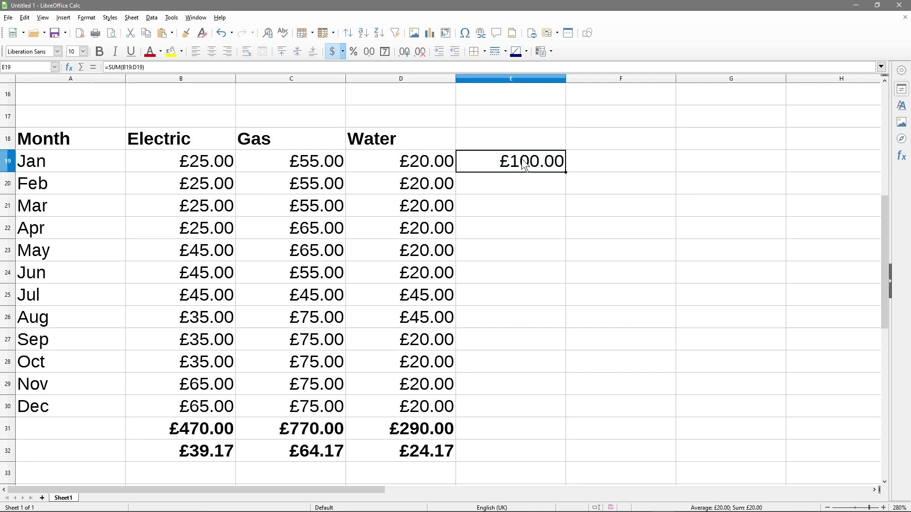
key("ctrl+b")
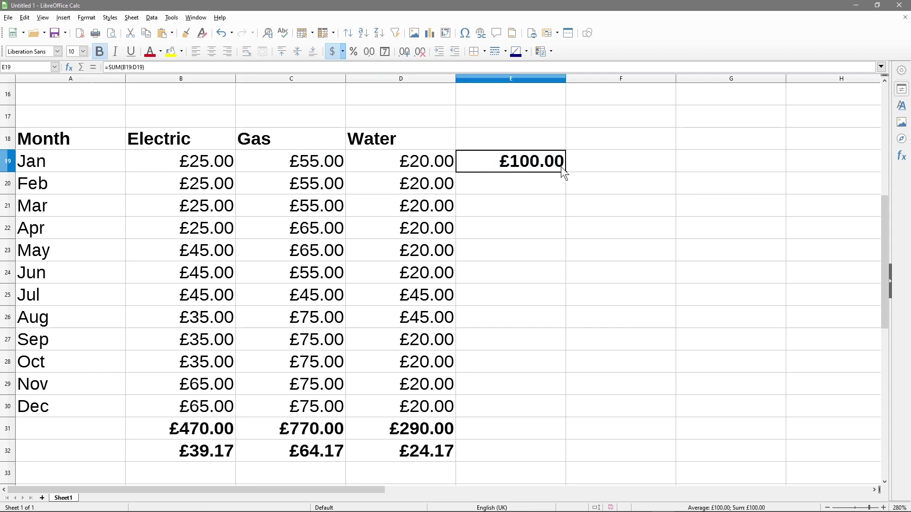
left_click_drag(565, 173, 557, 414)
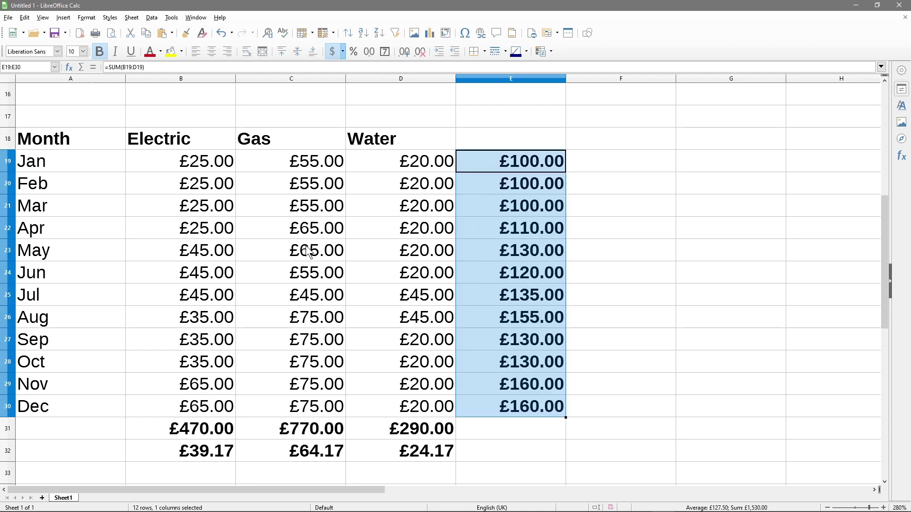
Try to add up the monthly totals in E31 with the formula =SUM(E19:E31)
left_click(522, 424)
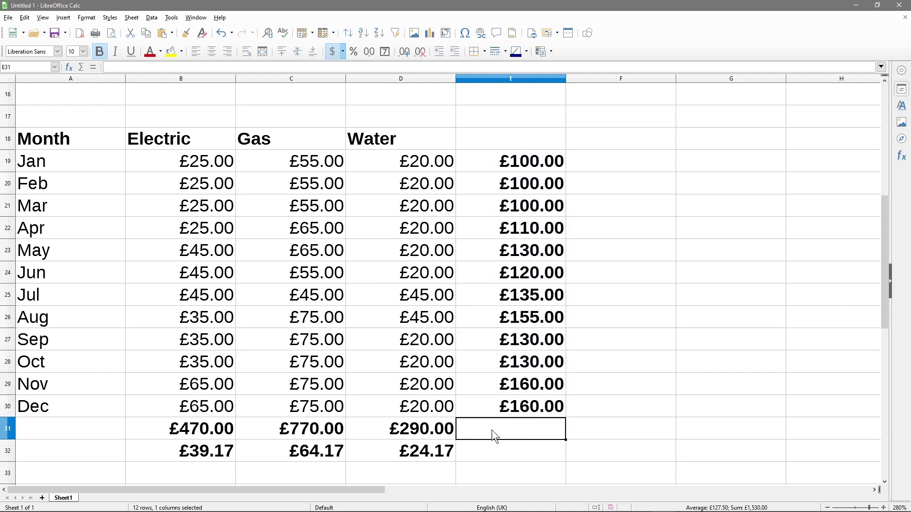
left_click(82, 67)
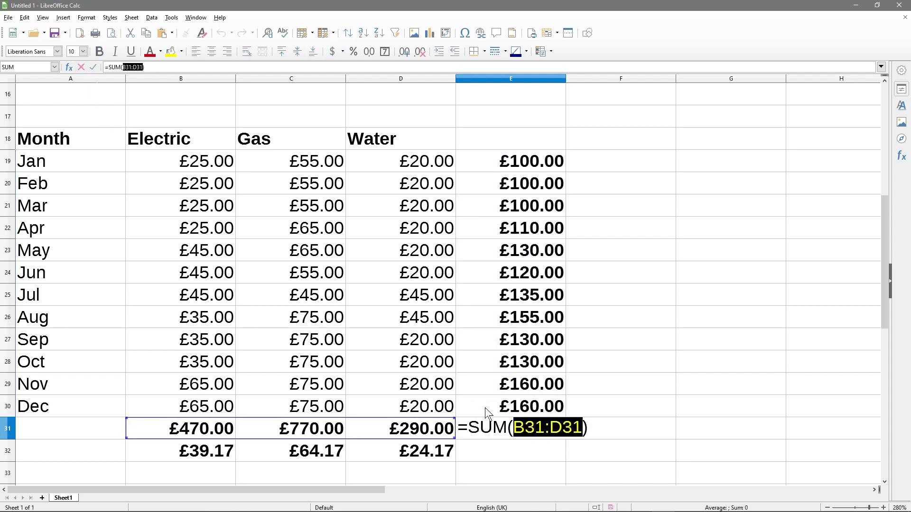
left_click_drag(496, 418, 509, 160)
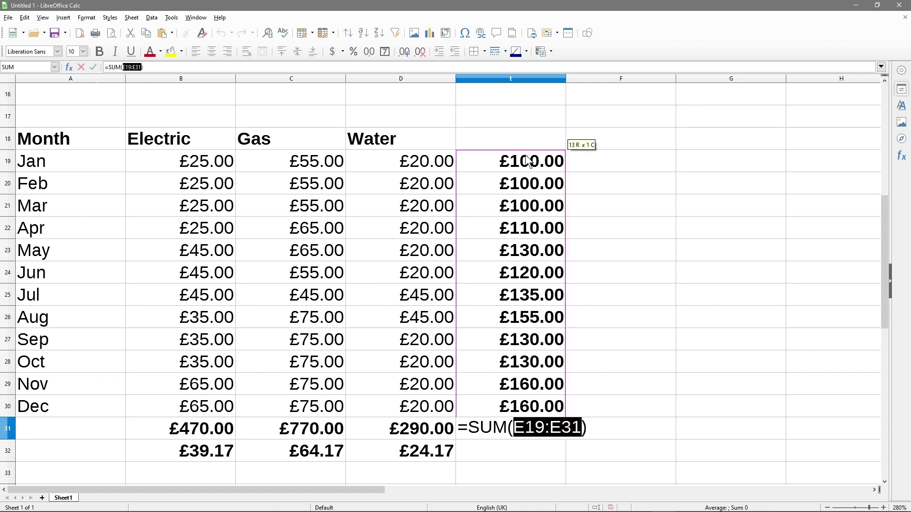
key("Return")
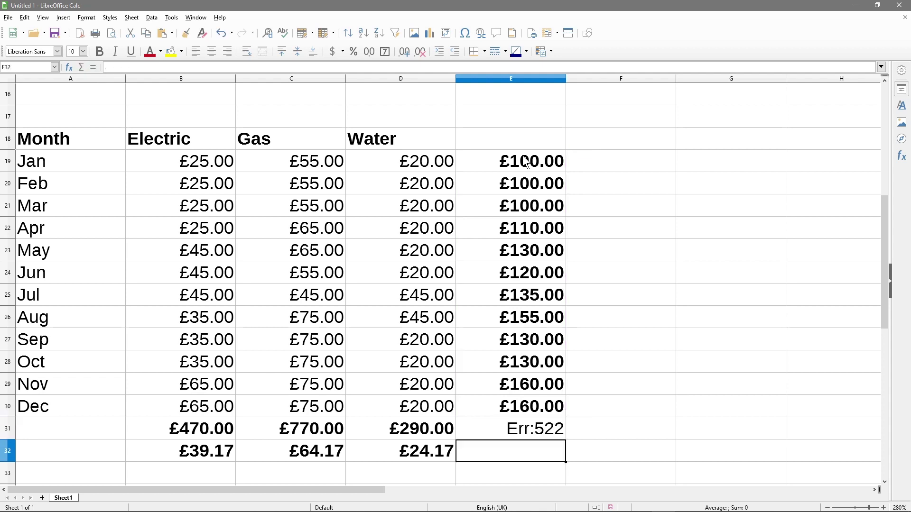
Widen column E and delete the formula from E31
left_click(541, 429)
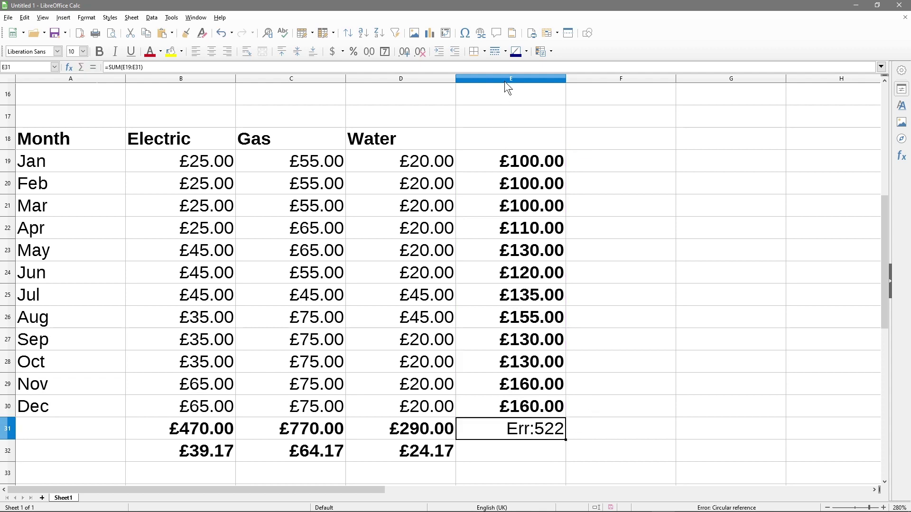
left_click_drag(565, 81, 608, 81)
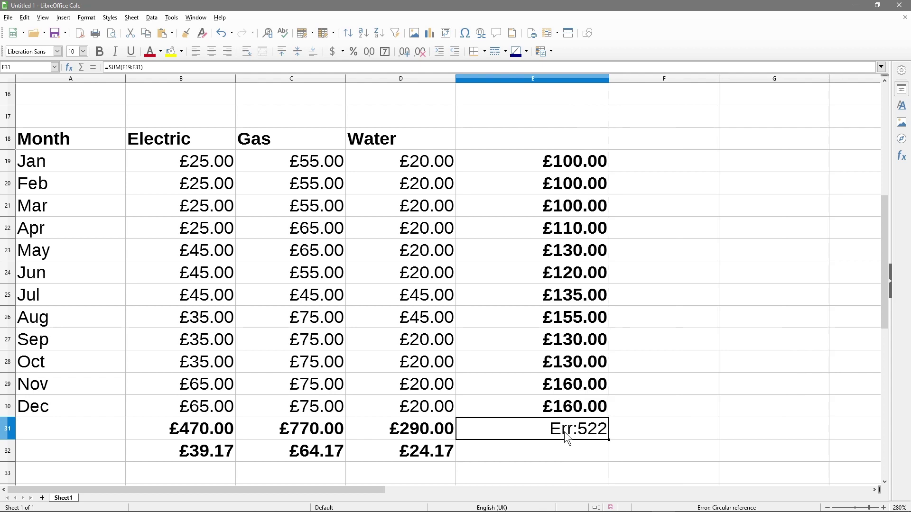
key("Delete")
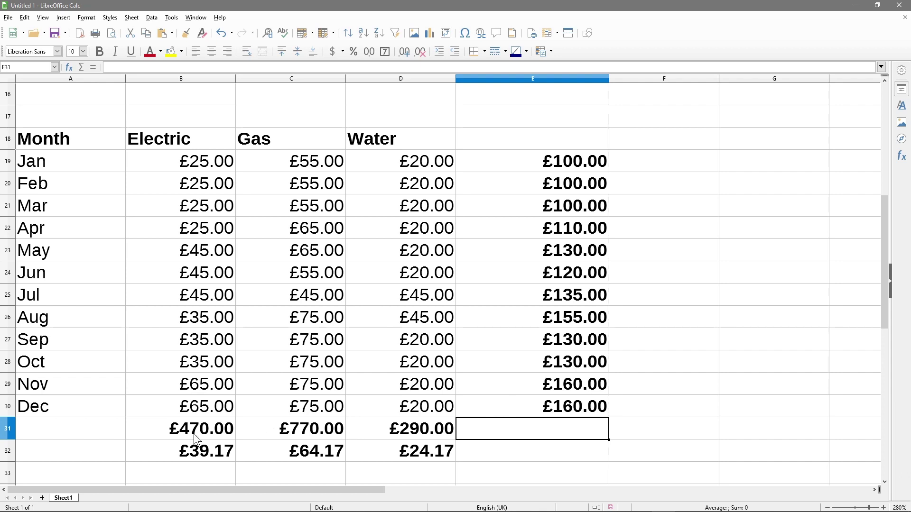
Add up the monthly totals in E31 with the formula =SUM(E19:E30) and make the result bold
left_click(563, 349)
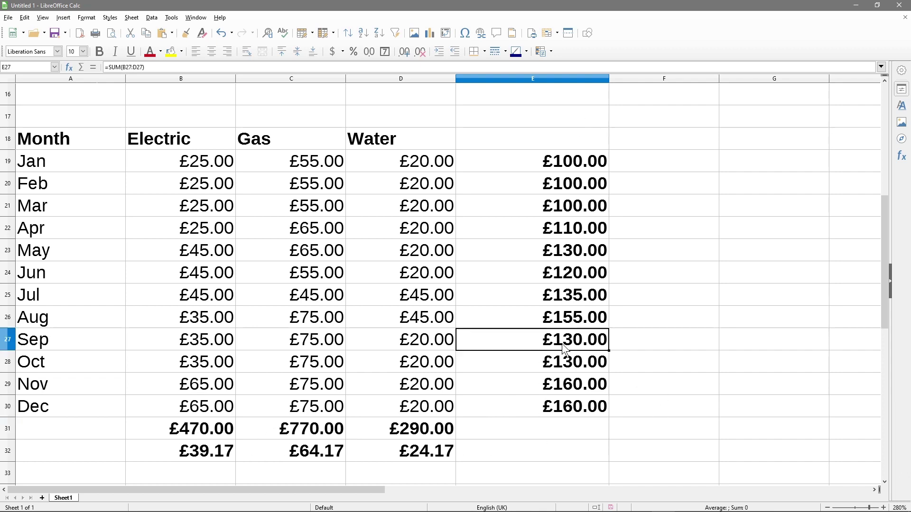
left_click(555, 428)
left_click_drag(544, 432, 556, 154)
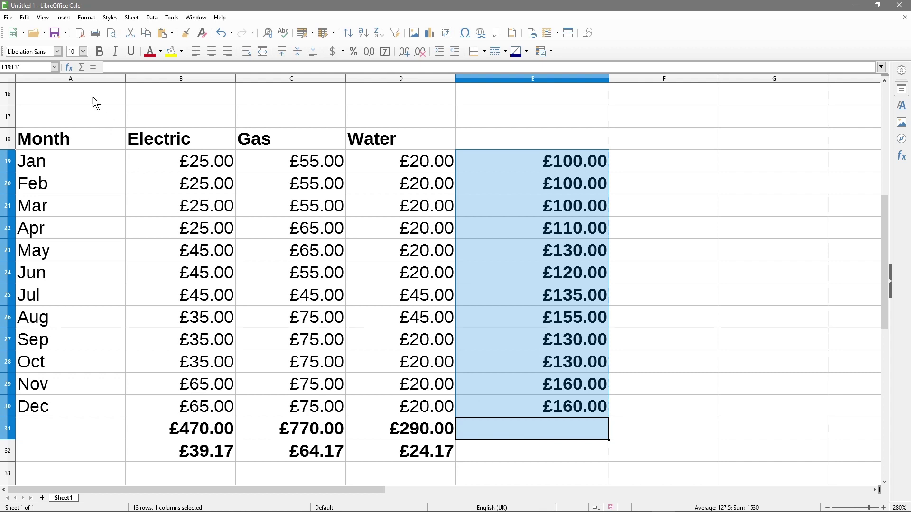
left_click(82, 71)
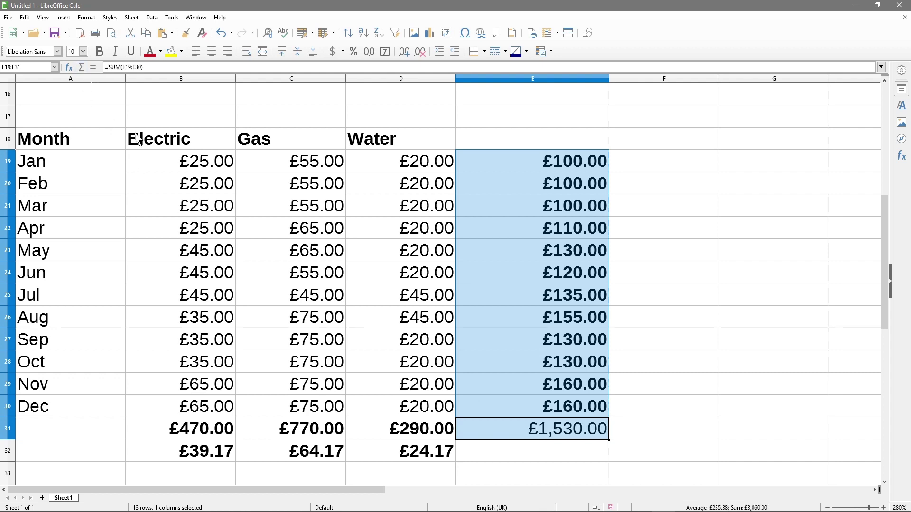
left_click(555, 430)
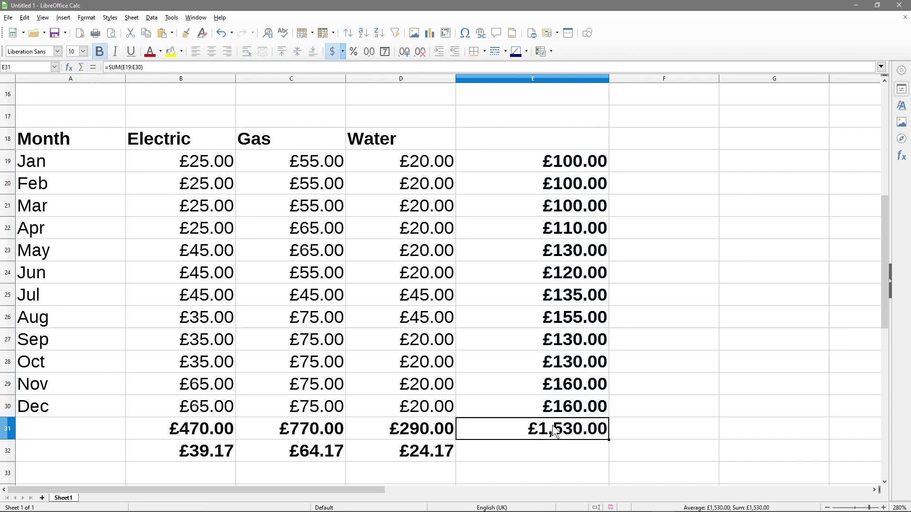
Review January's costs, the monthly totals in E19:E30 and the grand total in E31
left_click(222, 165)
left_click_drag(222, 165, 516, 161)
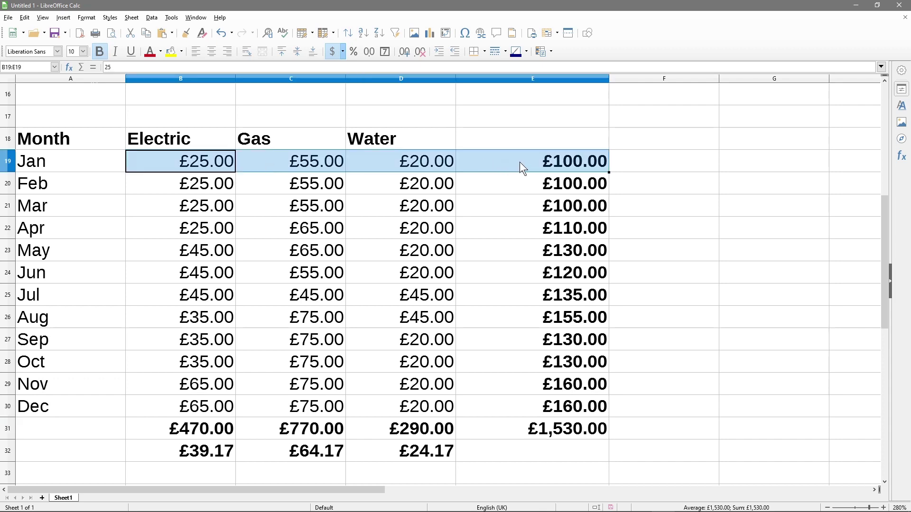
left_click_drag(195, 190, 549, 407)
left_click(530, 192)
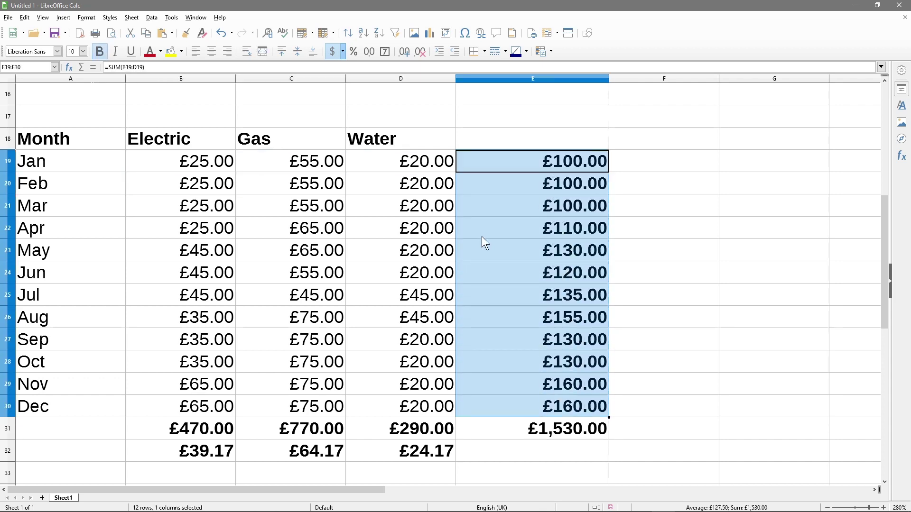
left_click(534, 422)
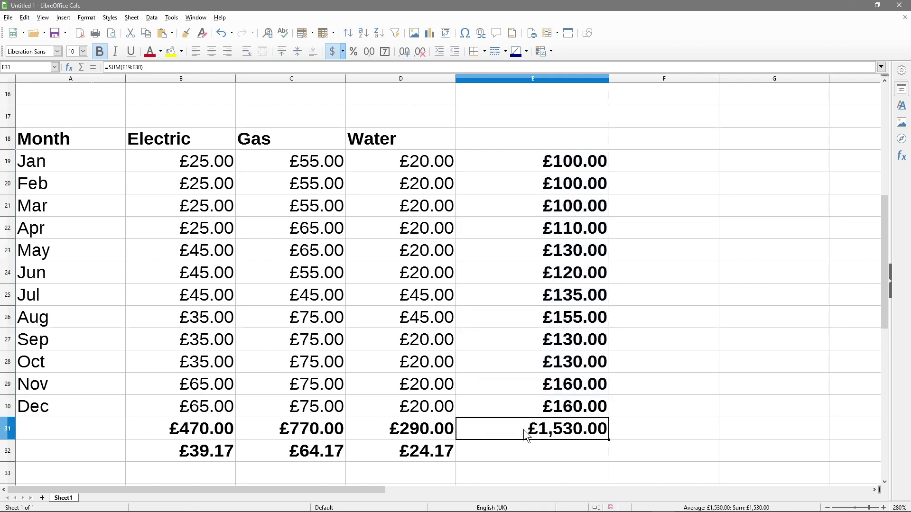
left_click(552, 448)
left_click(534, 429)
Calculate the overall monthly average in E32 with the formula =E31/12
left_click(565, 450)
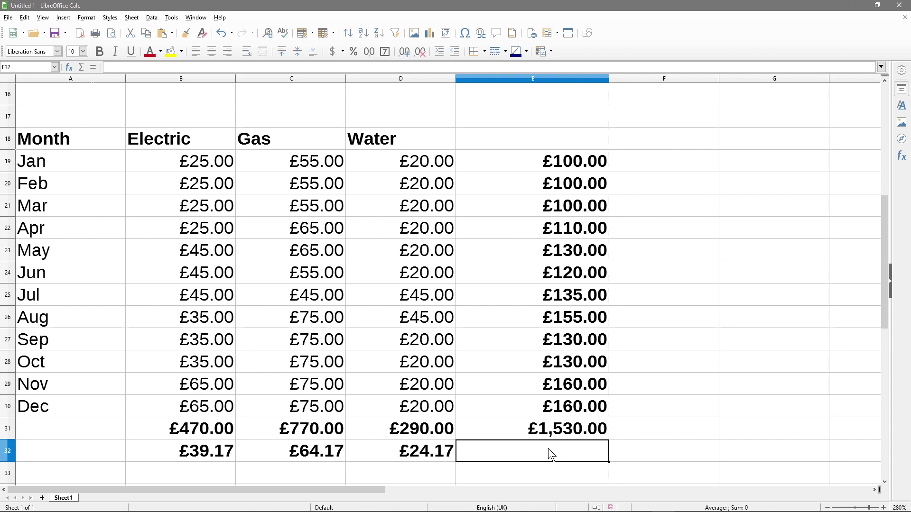
type("=")
left_click(553, 430)
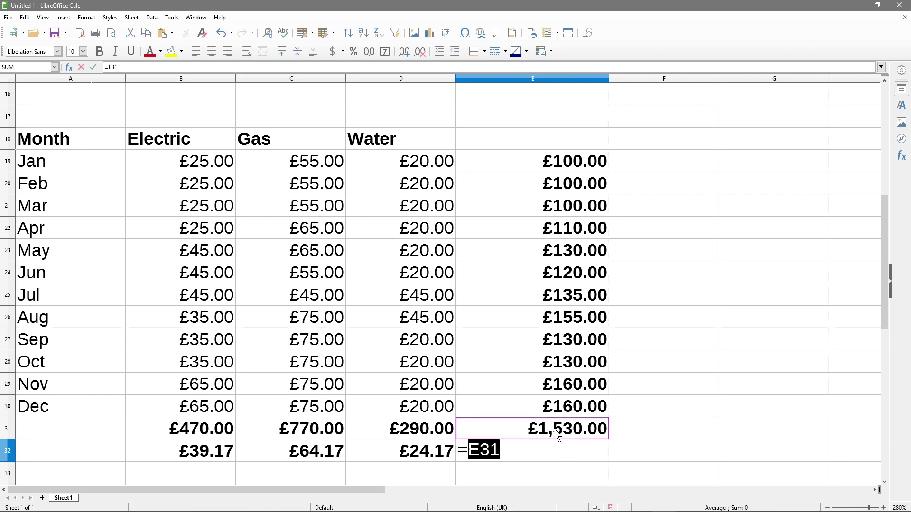
left_click(538, 450)
type("/12")
key("Return")
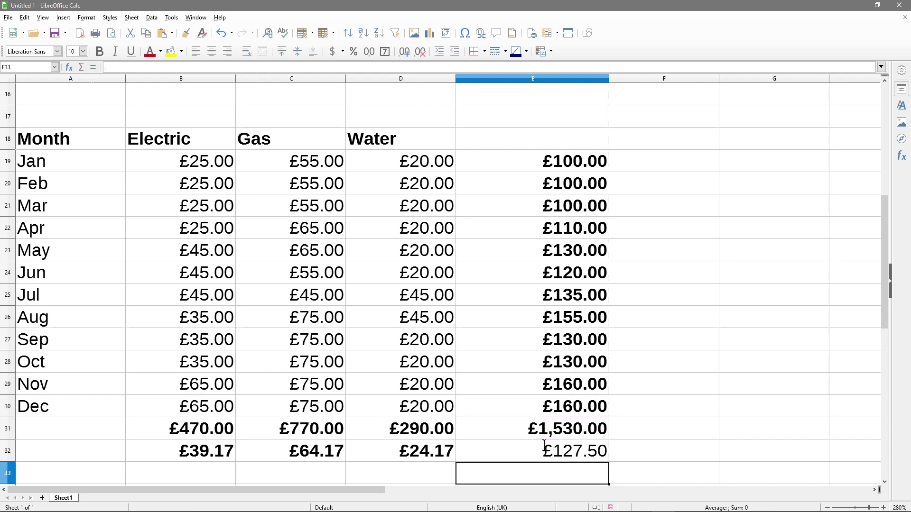
Make the overall monthly average in E32 bold
left_click(569, 456)
key("ctrl+b")
left_click(520, 476)
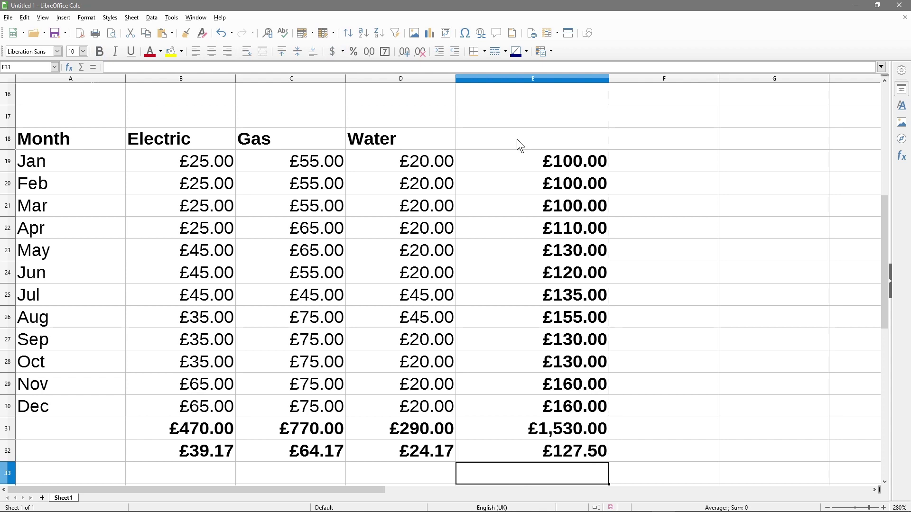
Review the total and monthly average formulas under the Electric, Gas and Water columns against their monthly costs
left_click(189, 139)
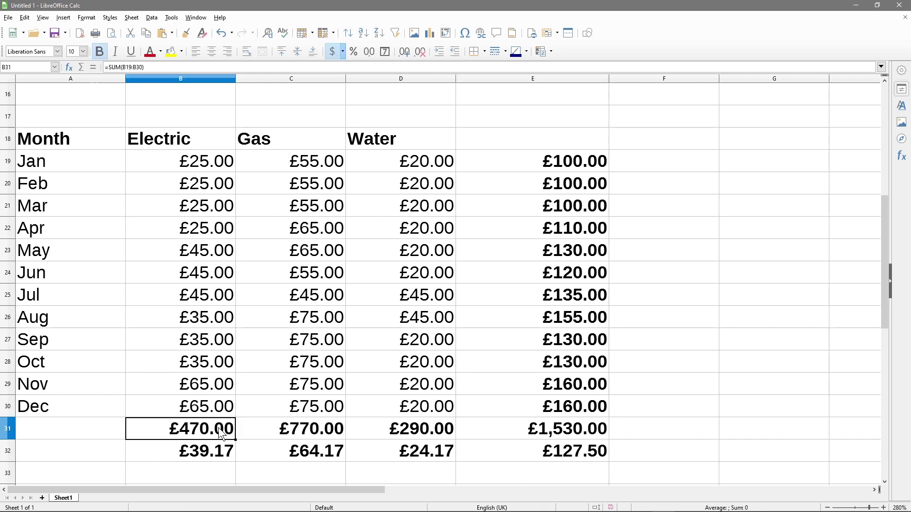
left_click(200, 432)
left_click_drag(200, 432, 199, 164)
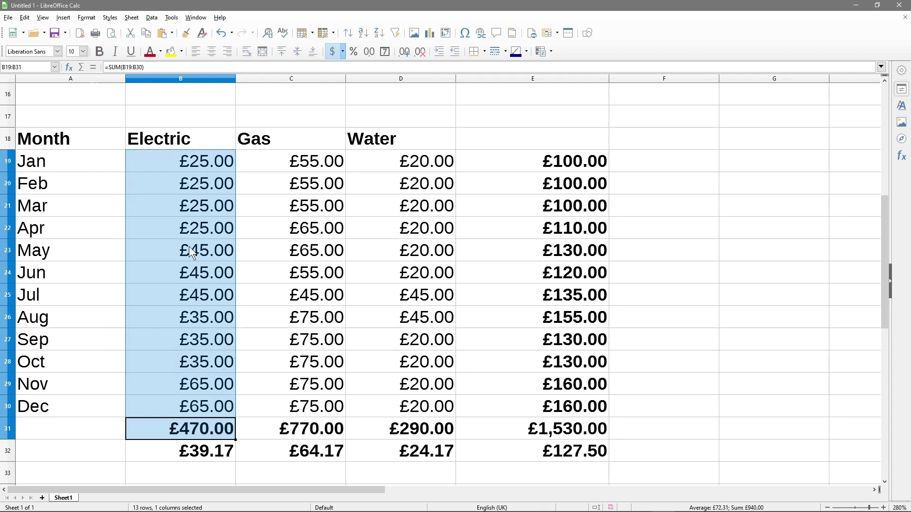
left_click(195, 454)
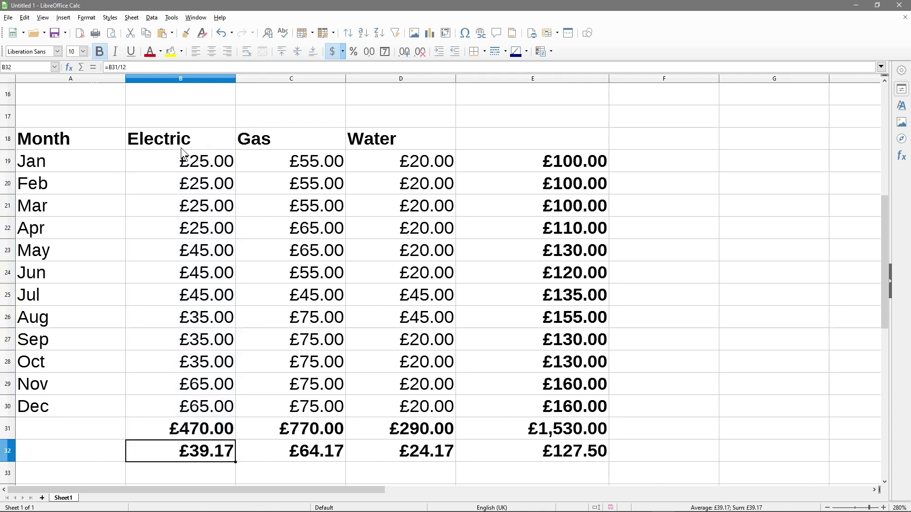
left_click(268, 142)
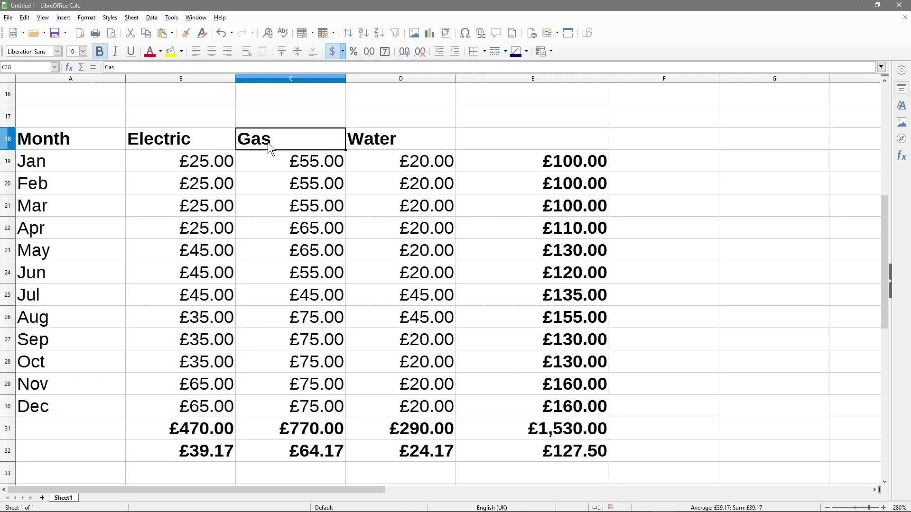
left_click_drag(296, 164, 298, 430)
left_click(320, 431)
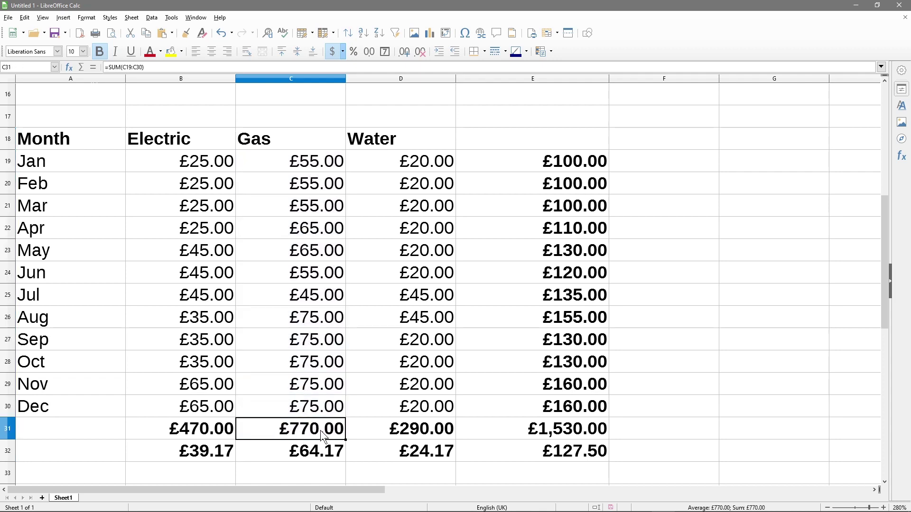
left_click(308, 452)
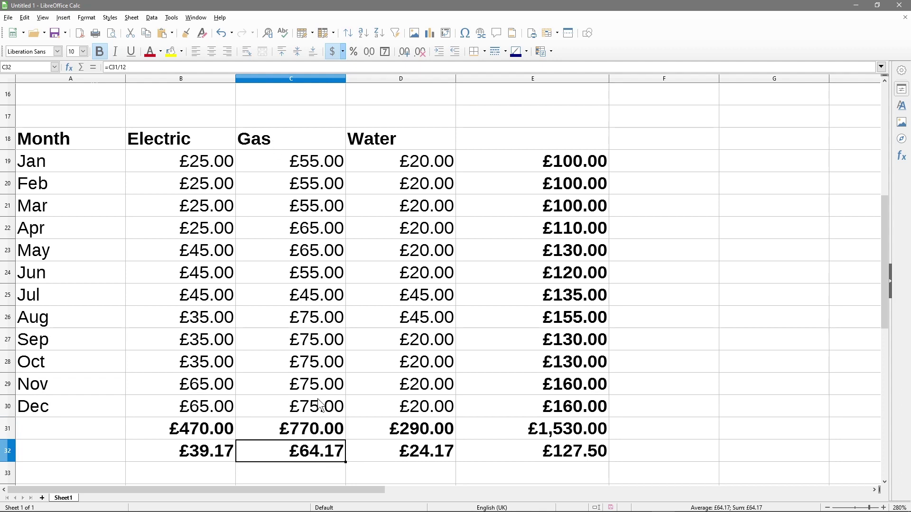
left_click(409, 161)
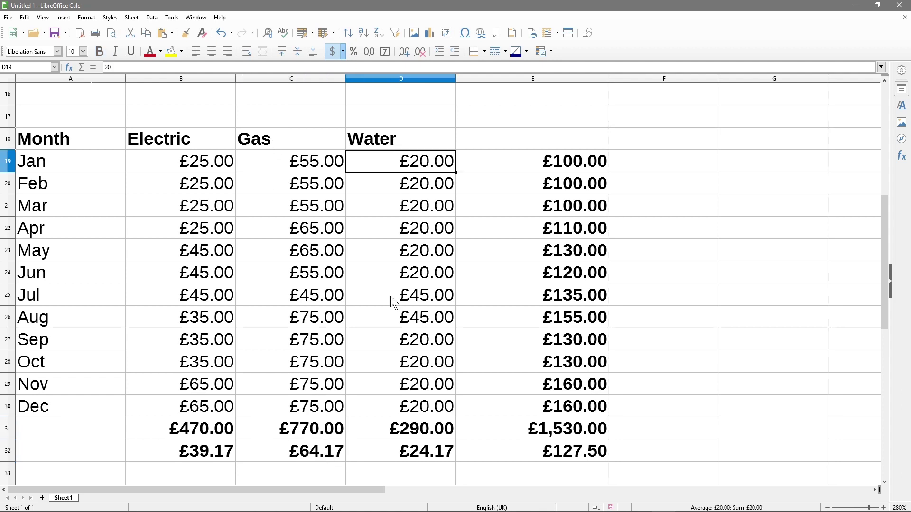
left_click(399, 431)
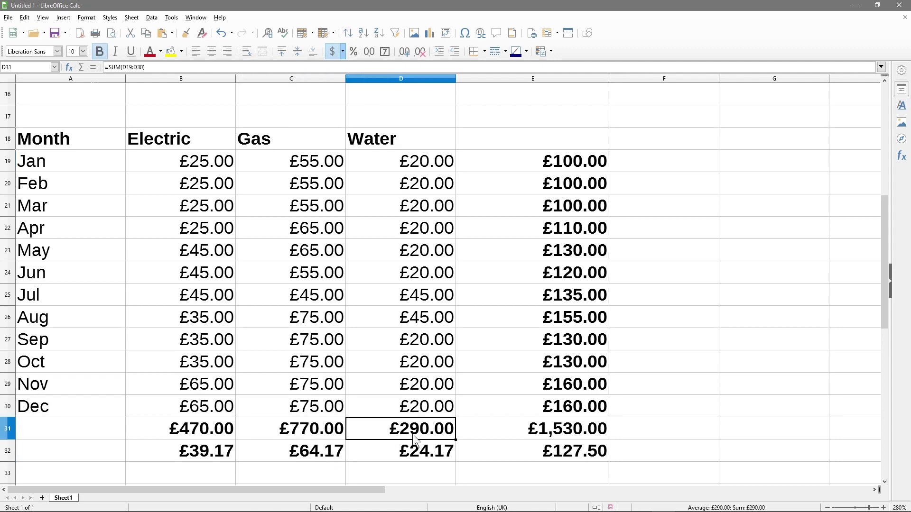
left_click(414, 455)
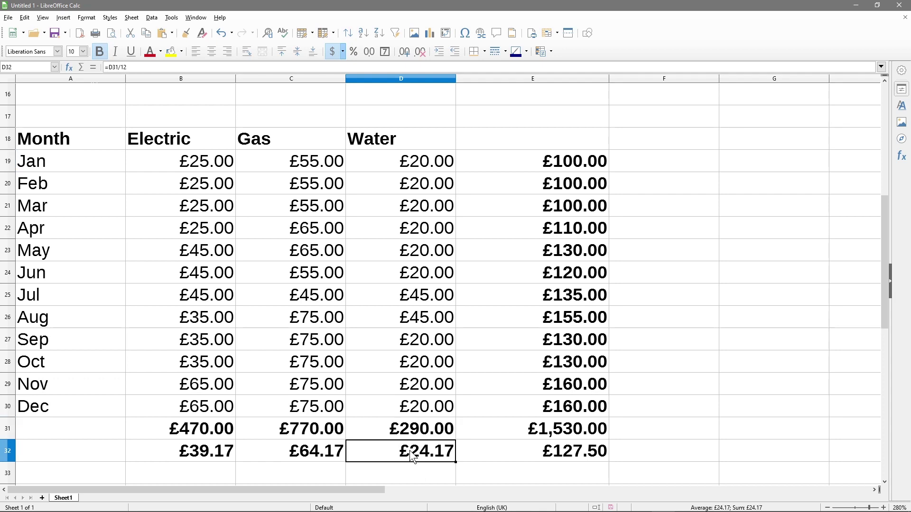
Examine January's Electric, Gas and Water costs together with the row total formula in E19
left_click_drag(184, 161, 414, 164)
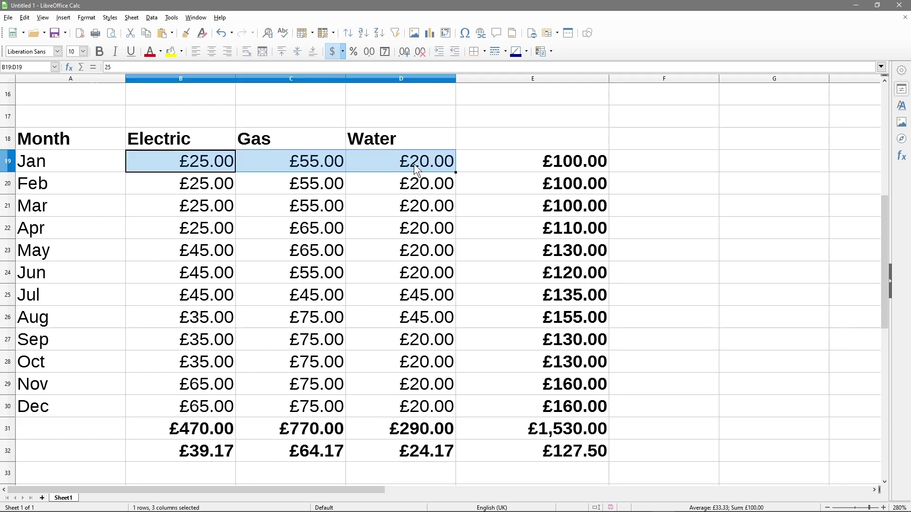
left_click(537, 161)
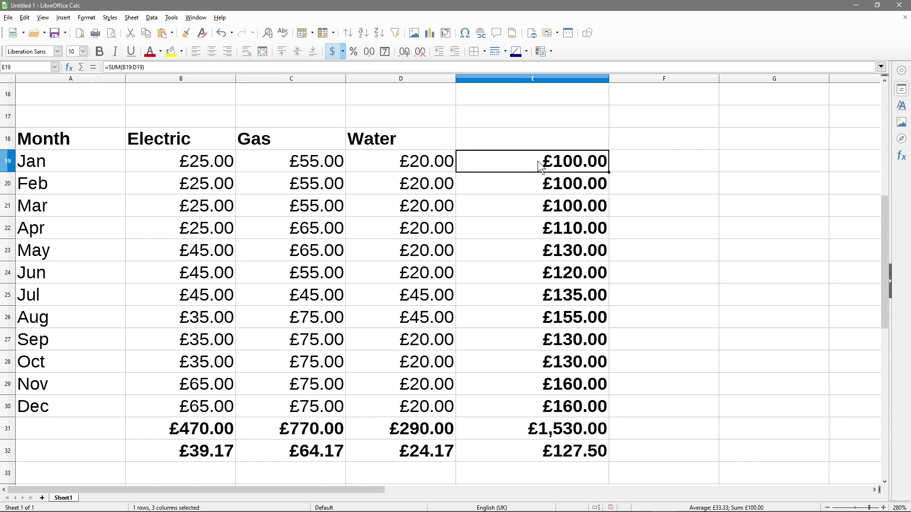
left_click(109, 159)
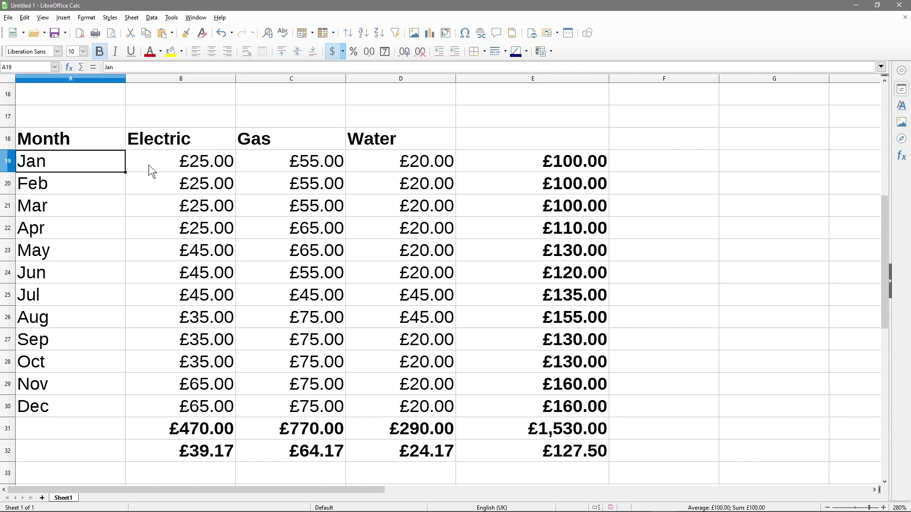
Review the row total formulas for January to May, the grand total in E31 and the overall monthly average in E32
left_click(522, 167)
left_click(529, 185)
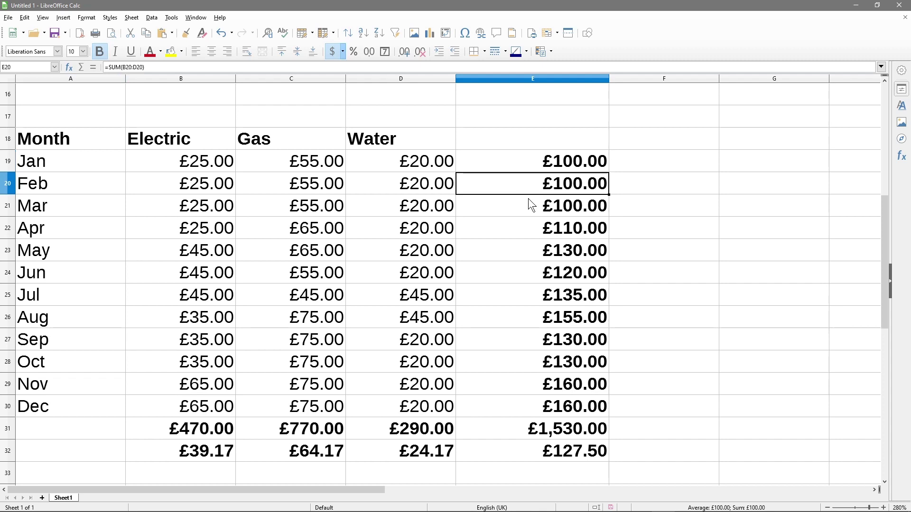
left_click(527, 204)
left_click(528, 227)
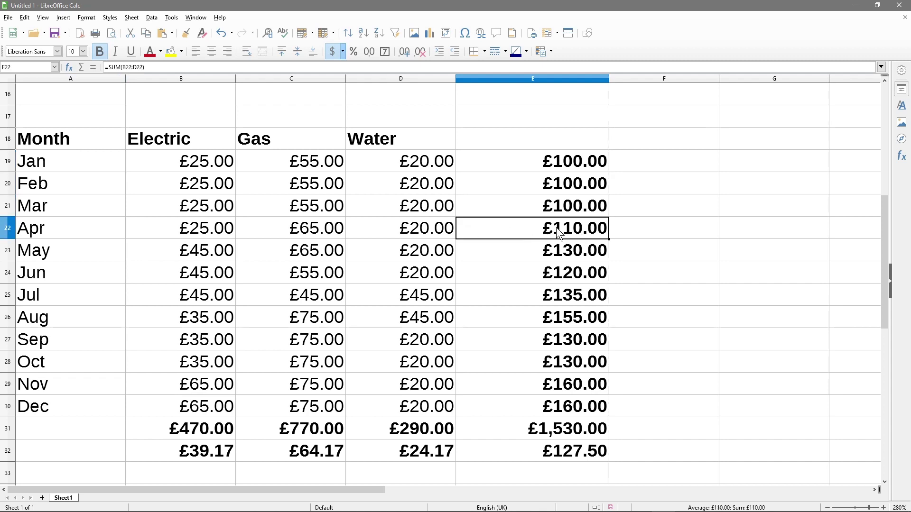
left_click(566, 256)
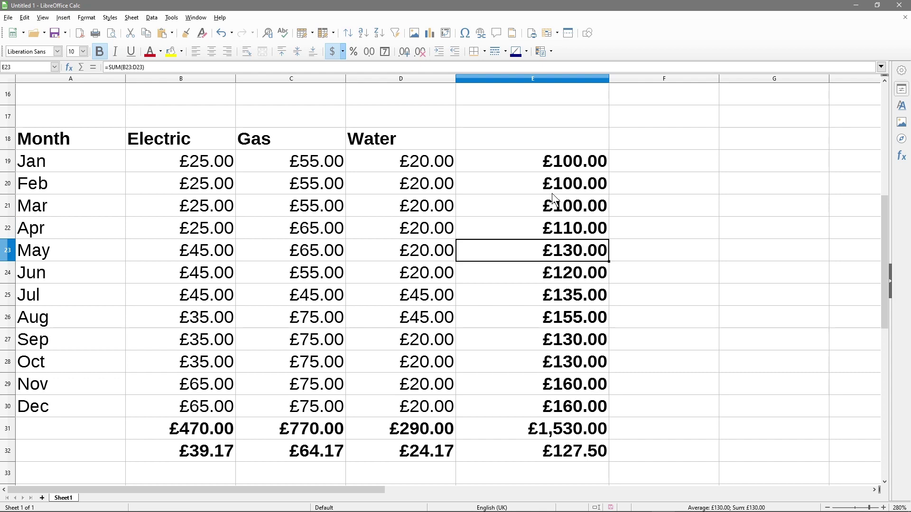
left_click(558, 430)
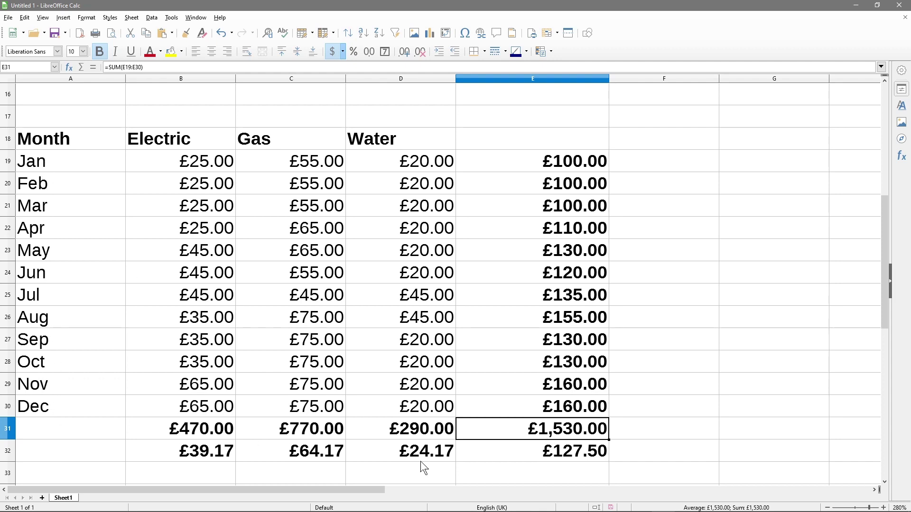
left_click(566, 456)
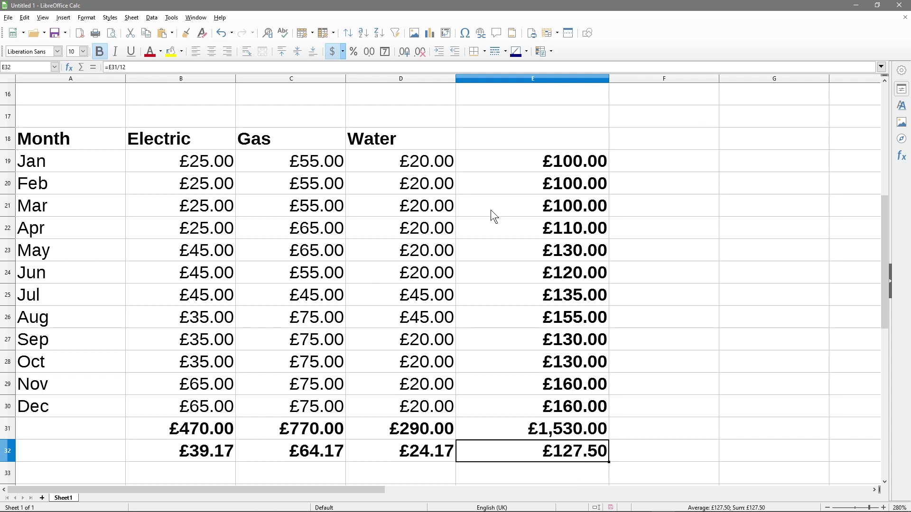
left_click(550, 166)
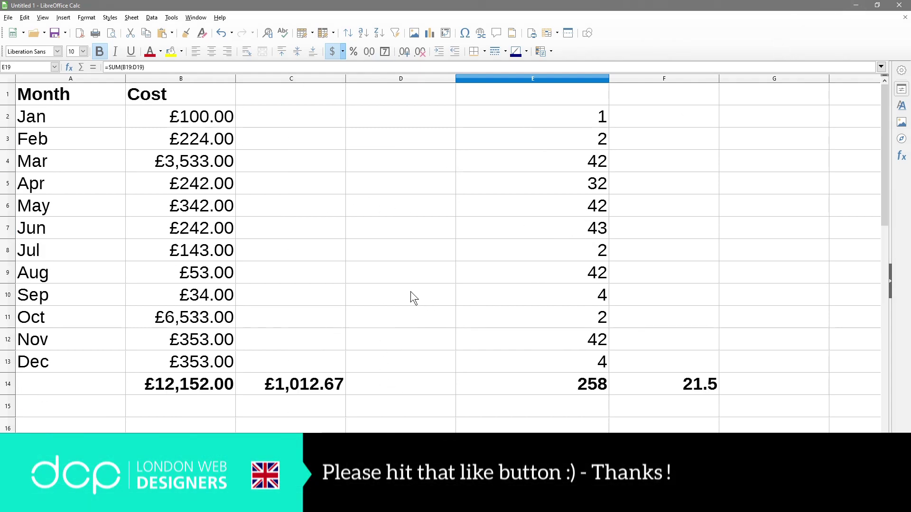
Look back over the sheet's cost tables and minimize the spreadsheet window to the desktop
scroll(413, 298, "down", 4)
scroll(413, 298, "up", 1)
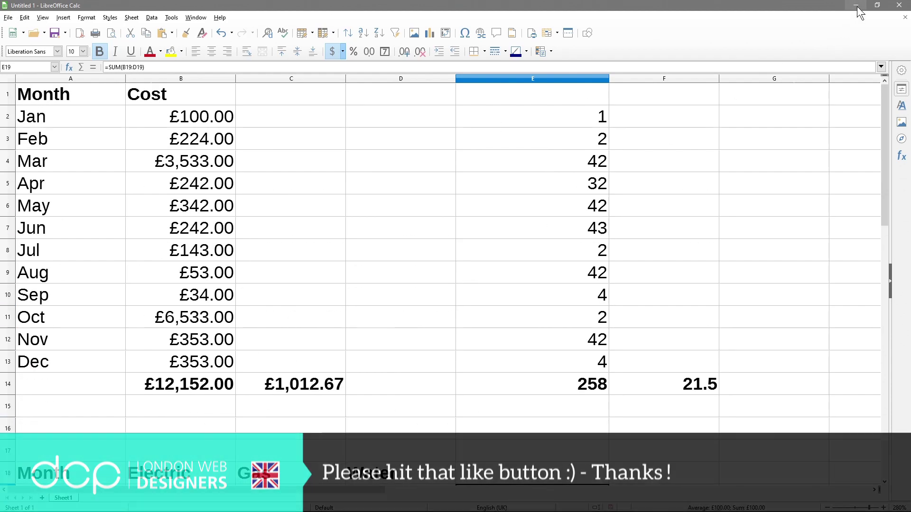
left_click(856, 7)
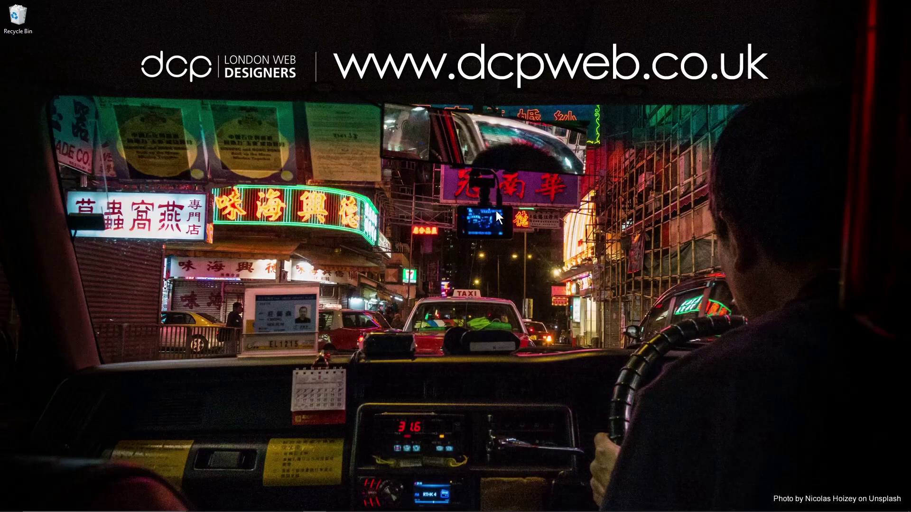